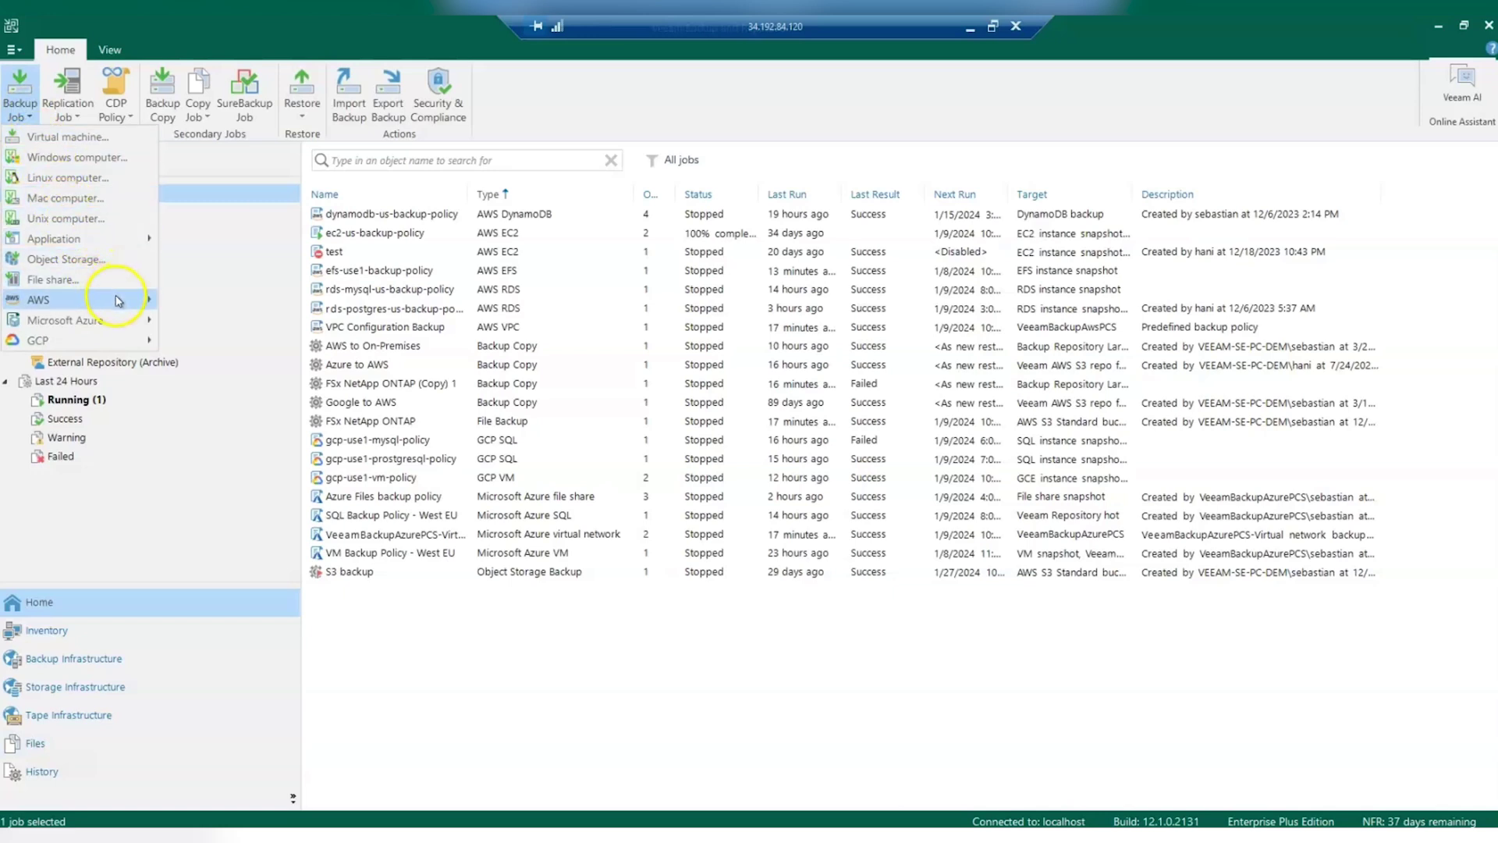
# Launch the web-based Add RDS Policy wizard from the Backup Job menu's AWS > RDS entry
pyautogui.moveTo(118, 300)
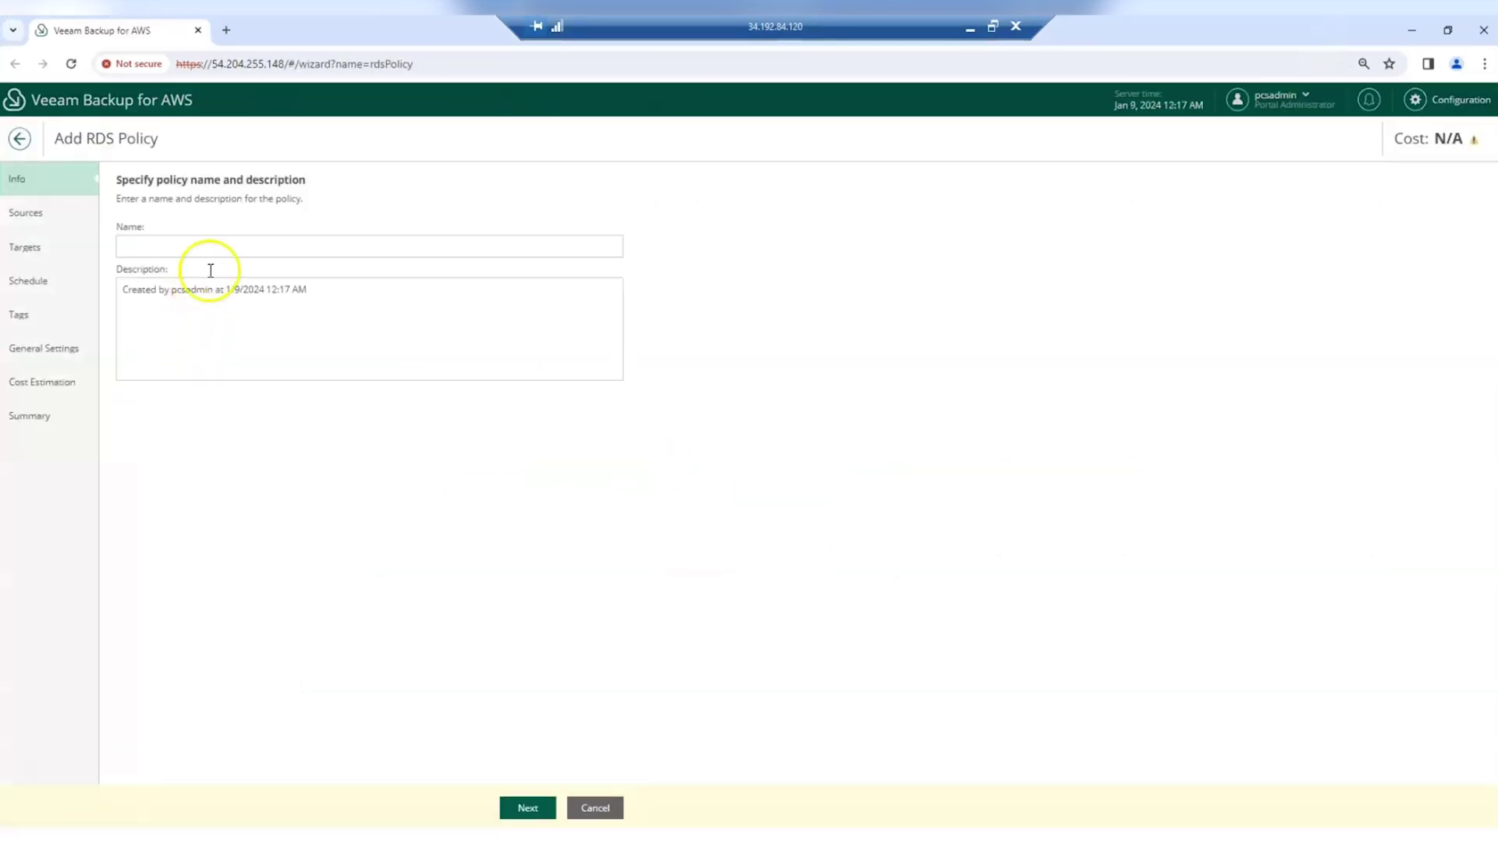
# Enter LP2024 as the policy name and advance to the Sources step
pyautogui.click(220, 245)
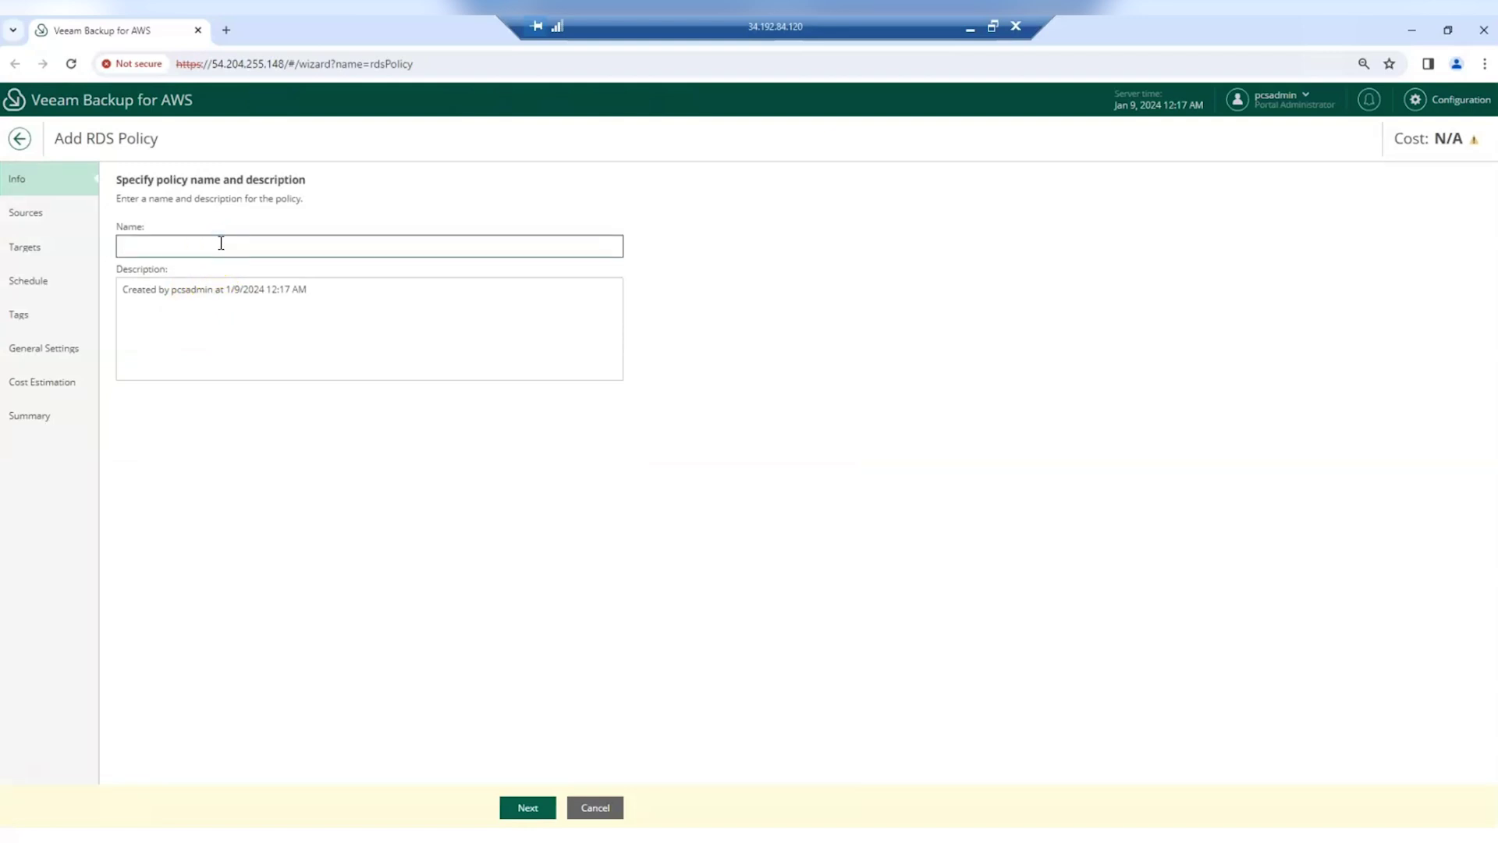
pyautogui.write('LP2024')
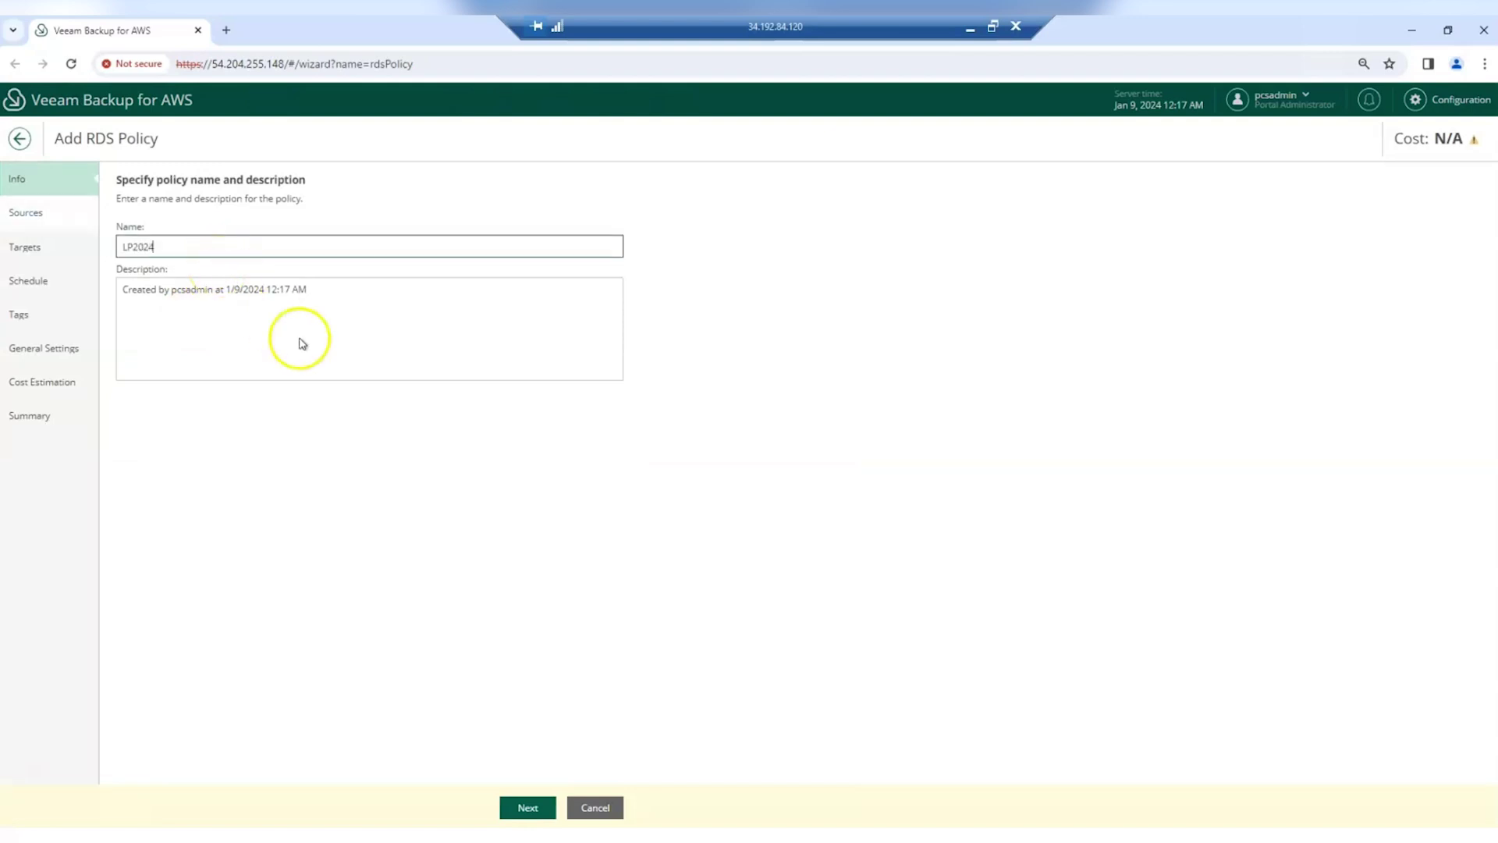
pyautogui.click(528, 807)
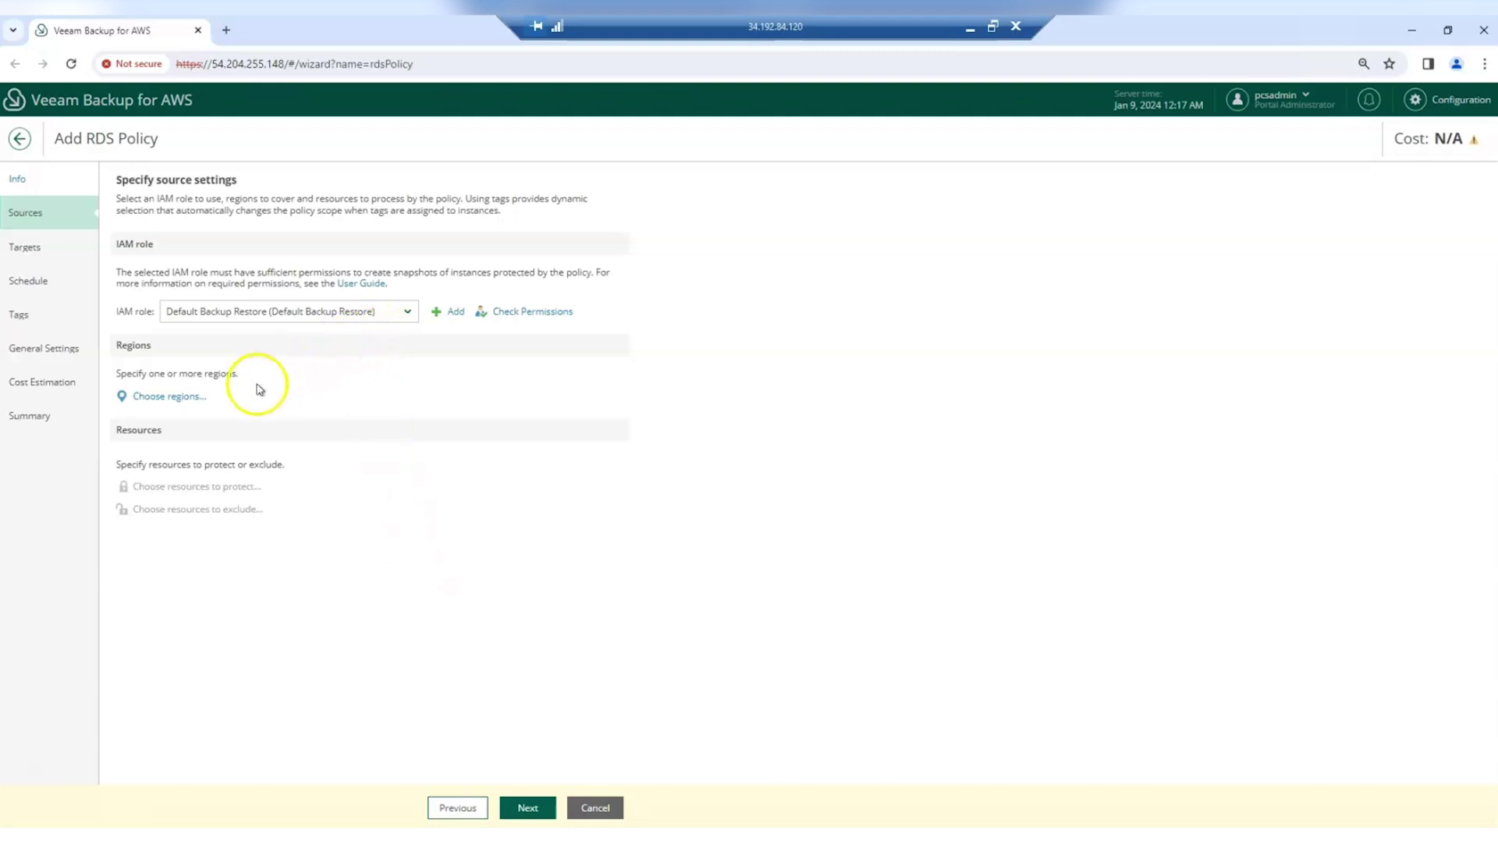
# Restrict the policy's regions to US East (Virginia)
pyautogui.click(201, 401)
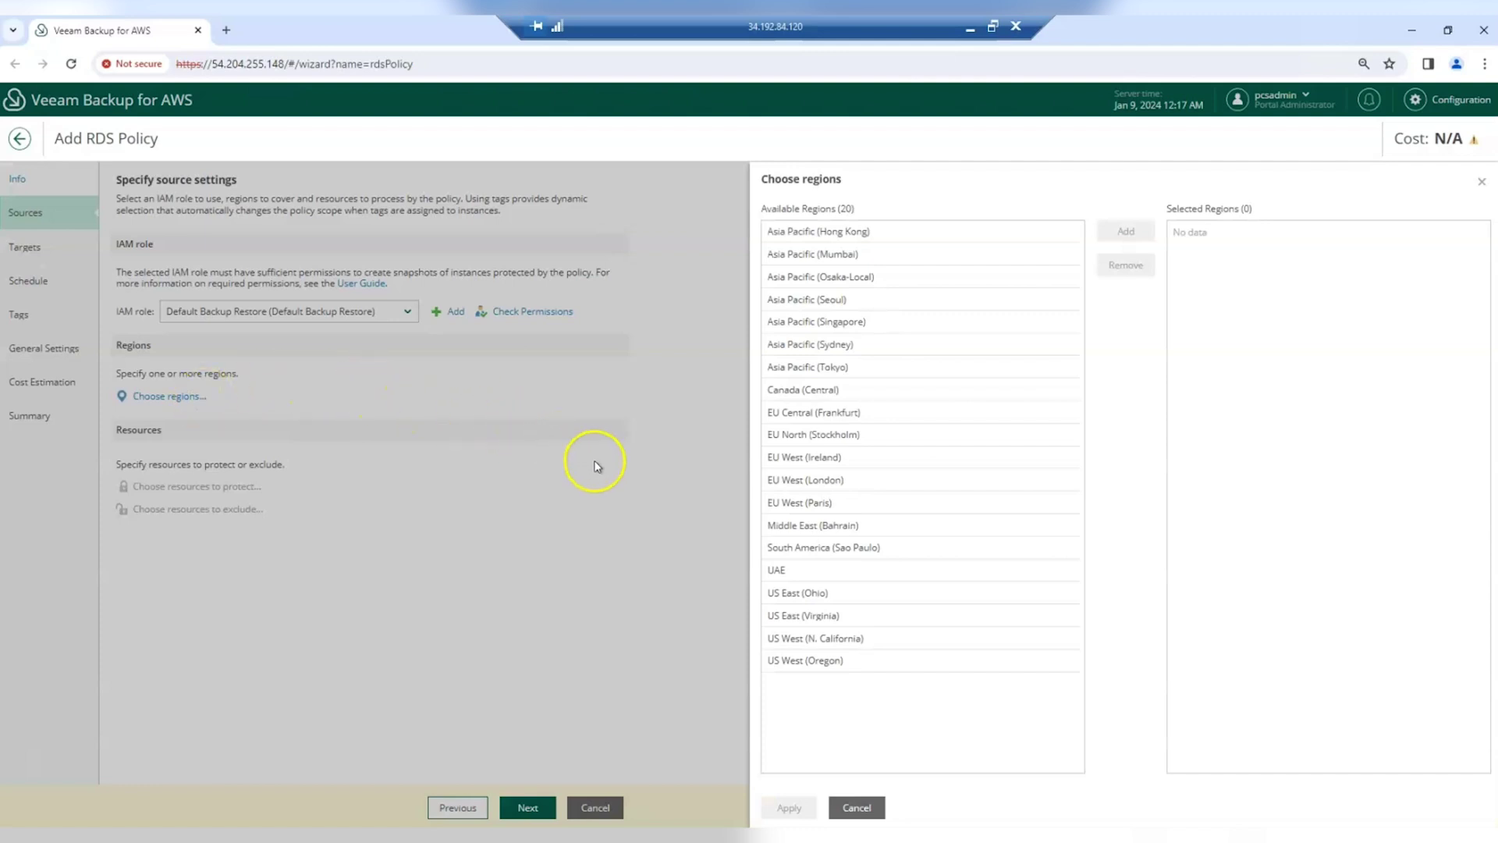
pyautogui.click(797, 616)
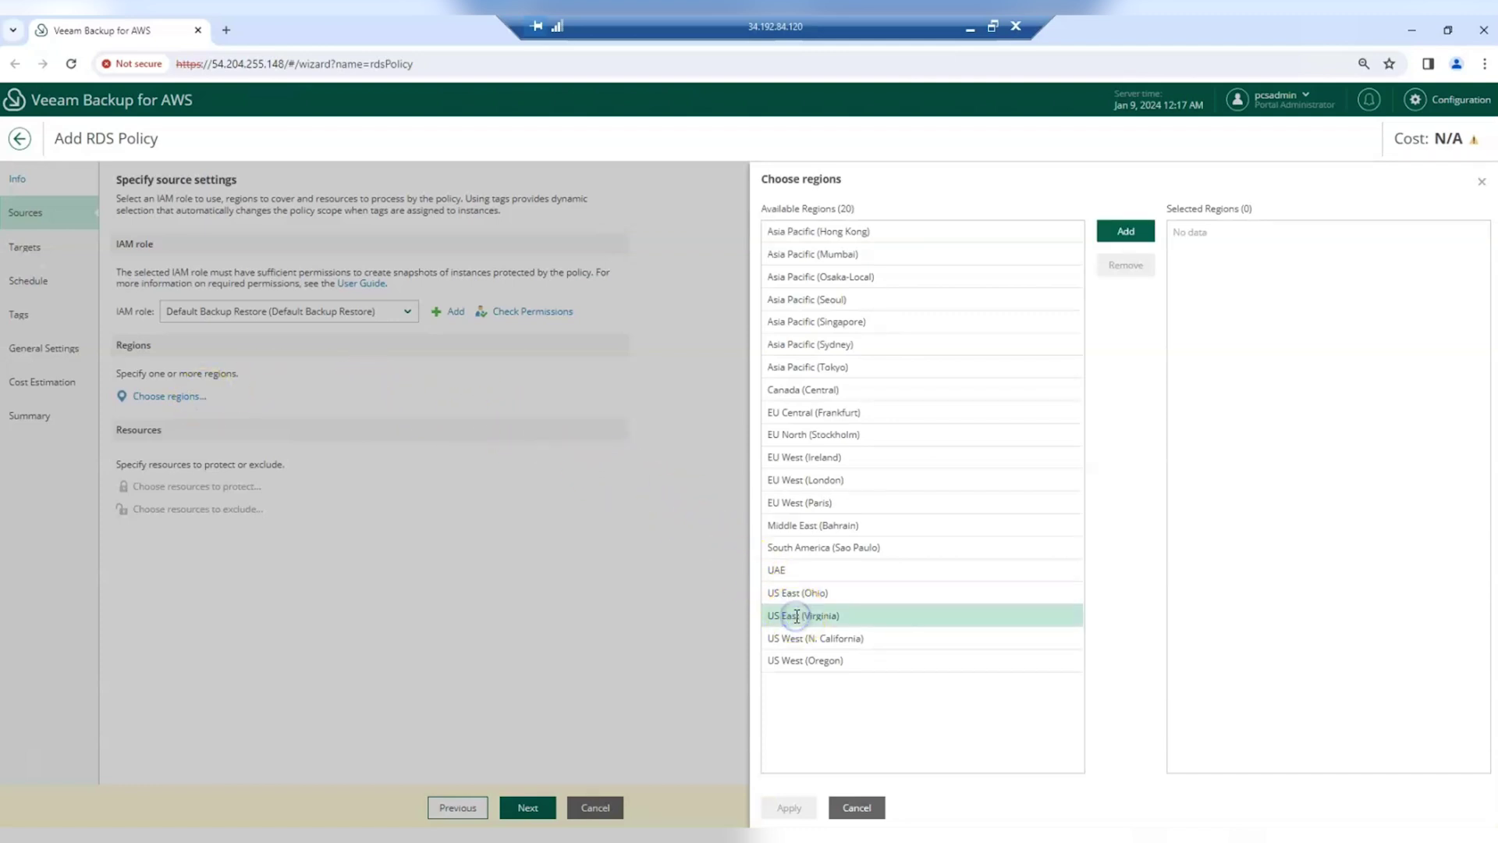
pyautogui.click(1117, 232)
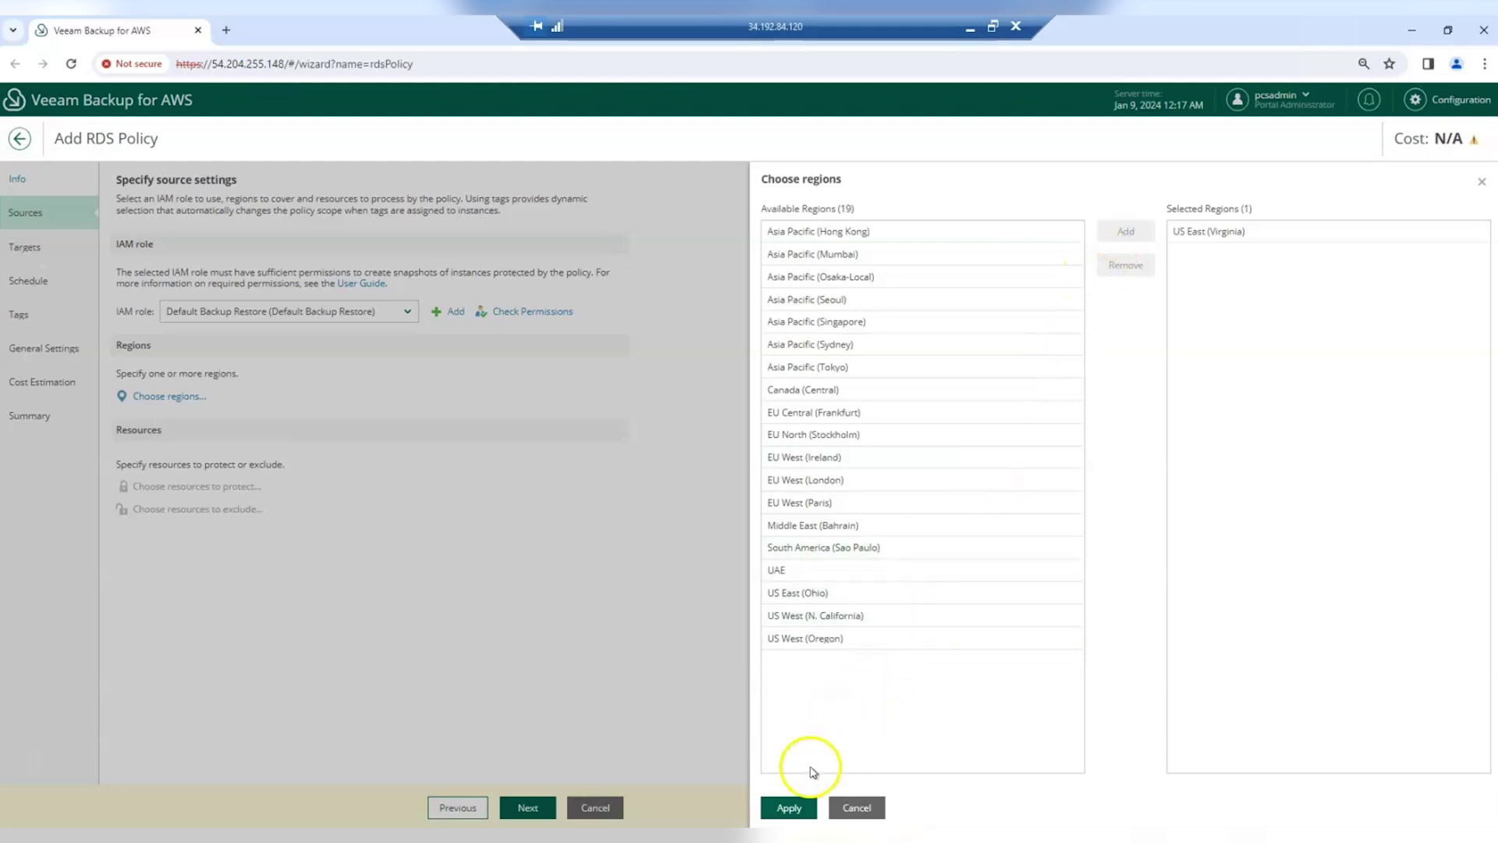
pyautogui.click(790, 807)
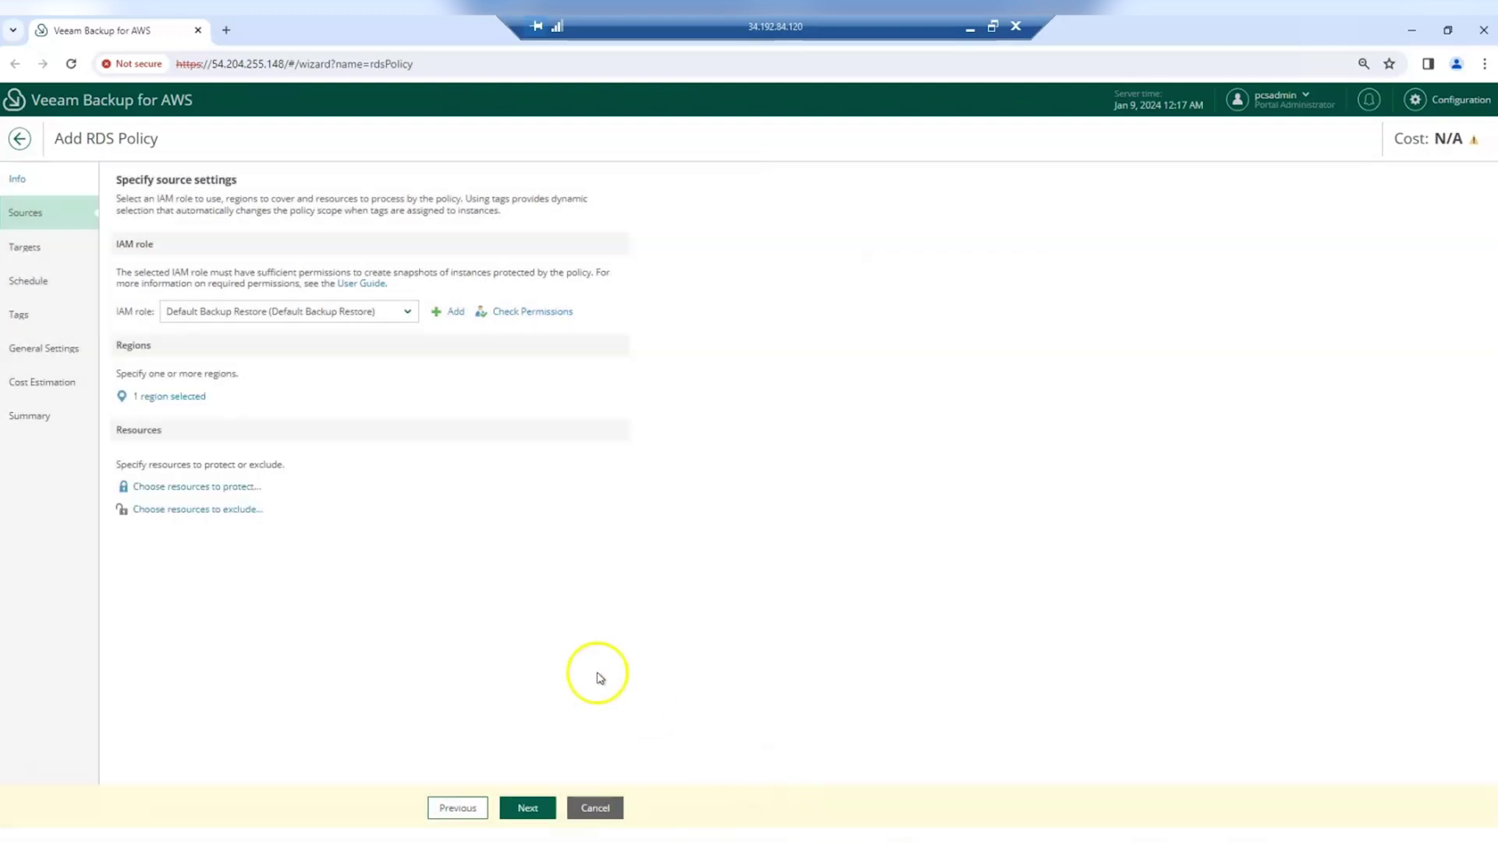
# Protect only the rds-postgresql-01 instance, then proceed to the Targets step
pyautogui.click(200, 488)
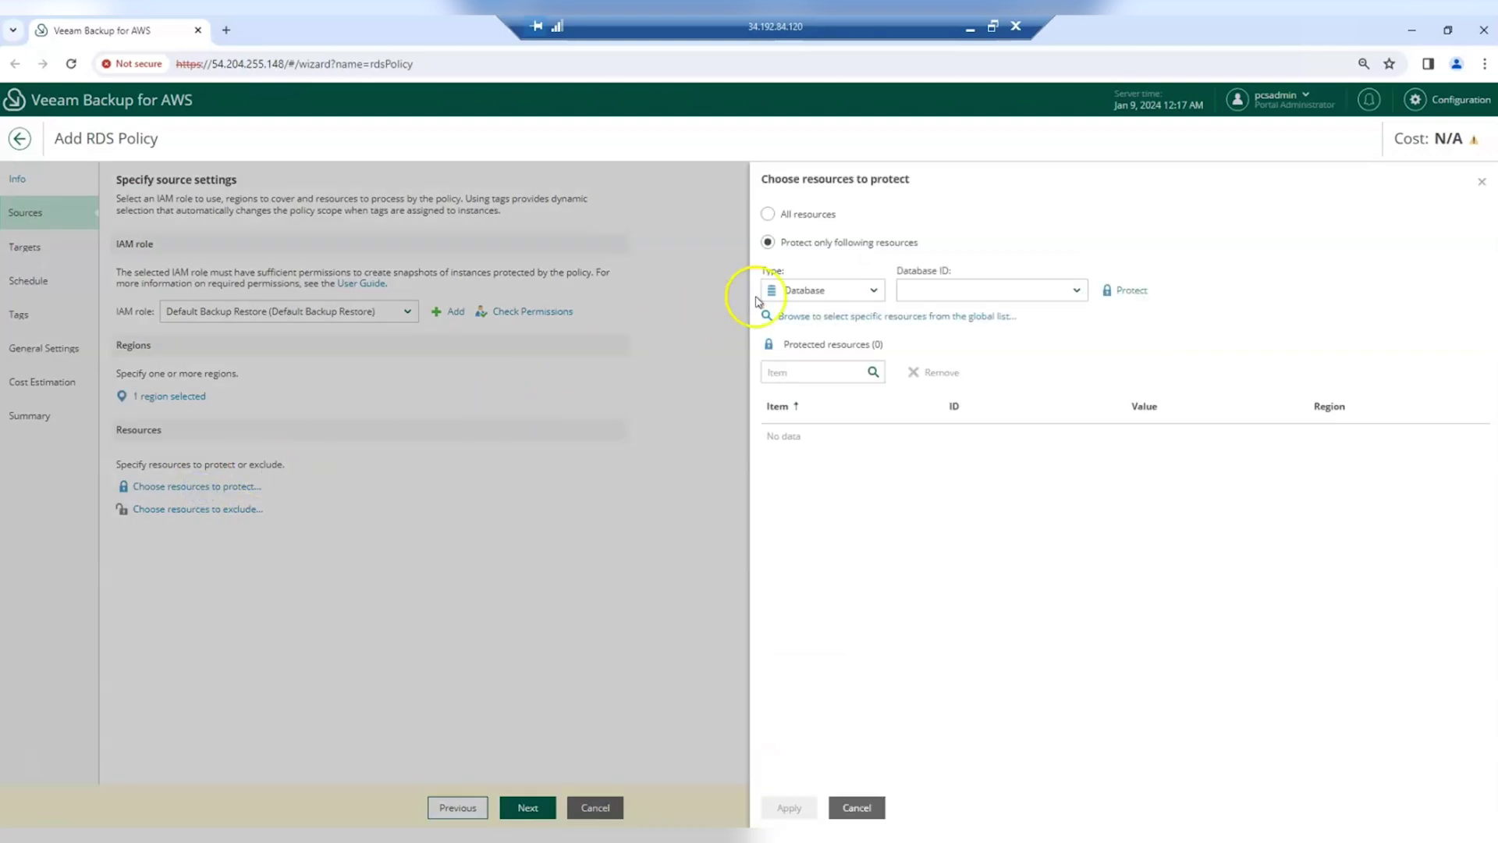
pyautogui.click(871, 291)
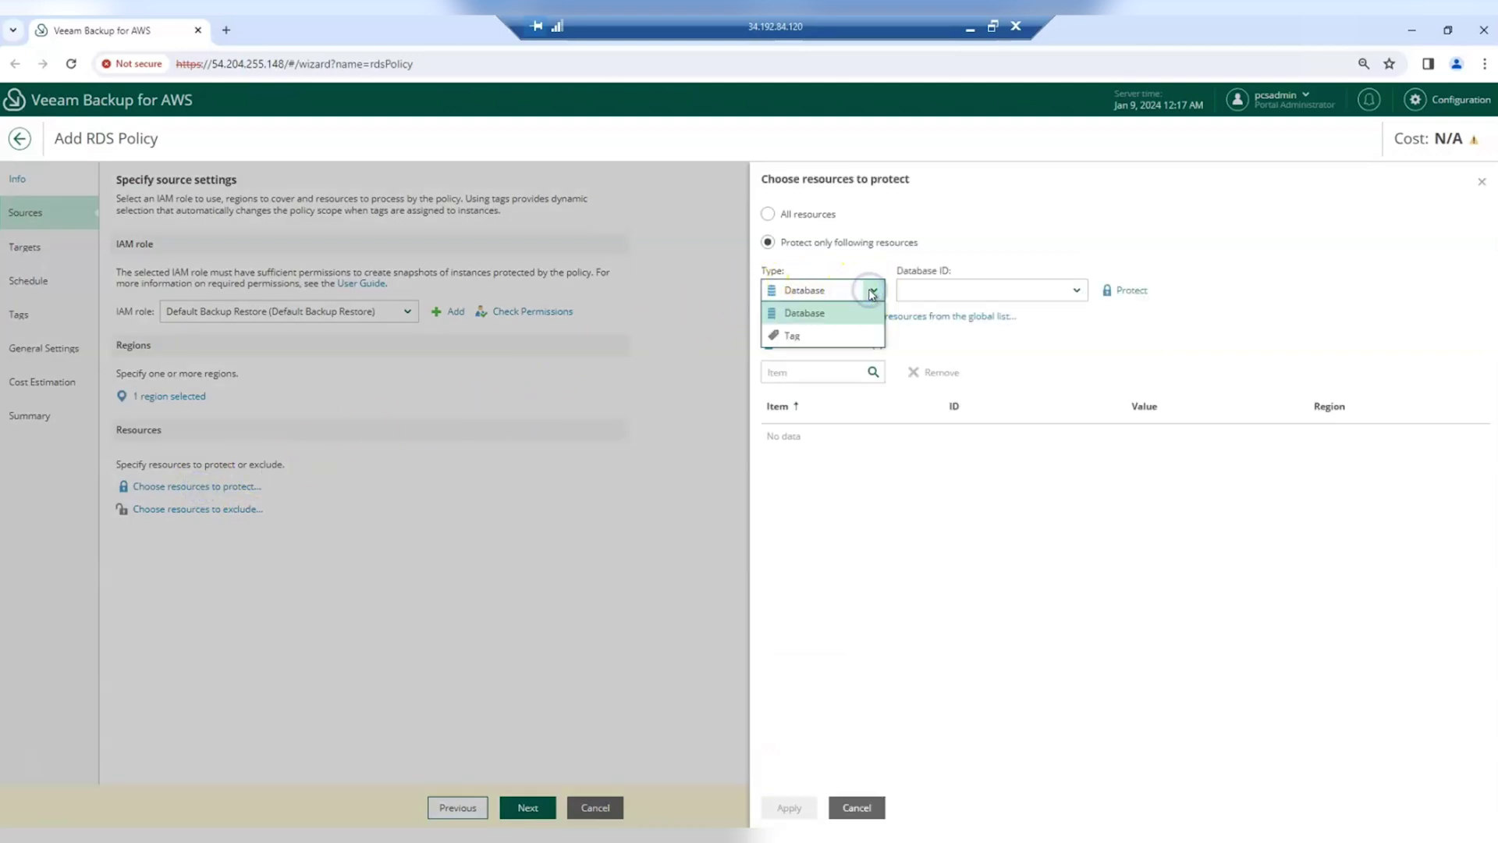
pyautogui.click(915, 318)
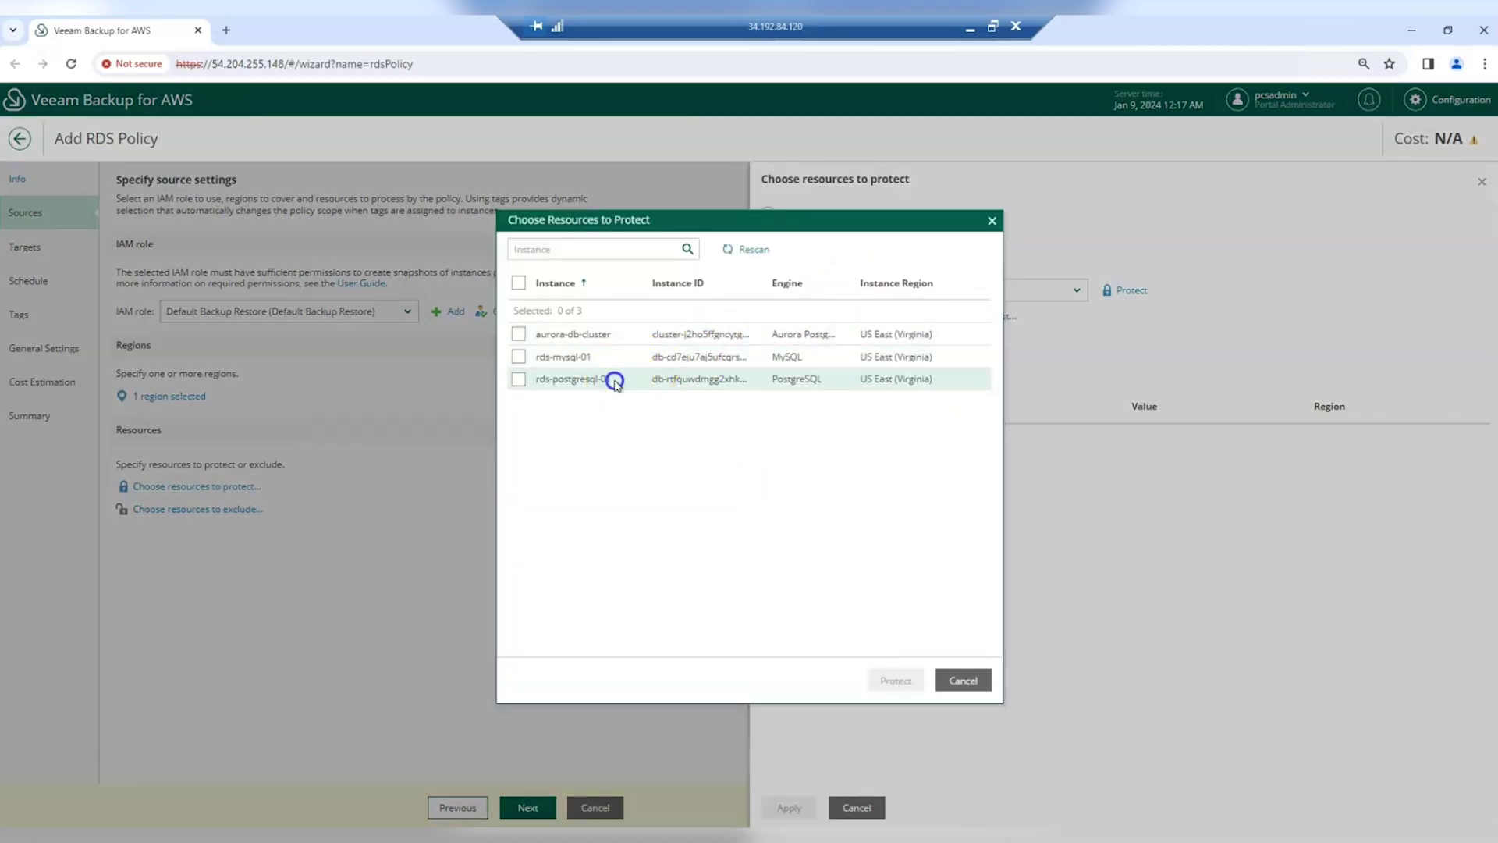
pyautogui.click(615, 382)
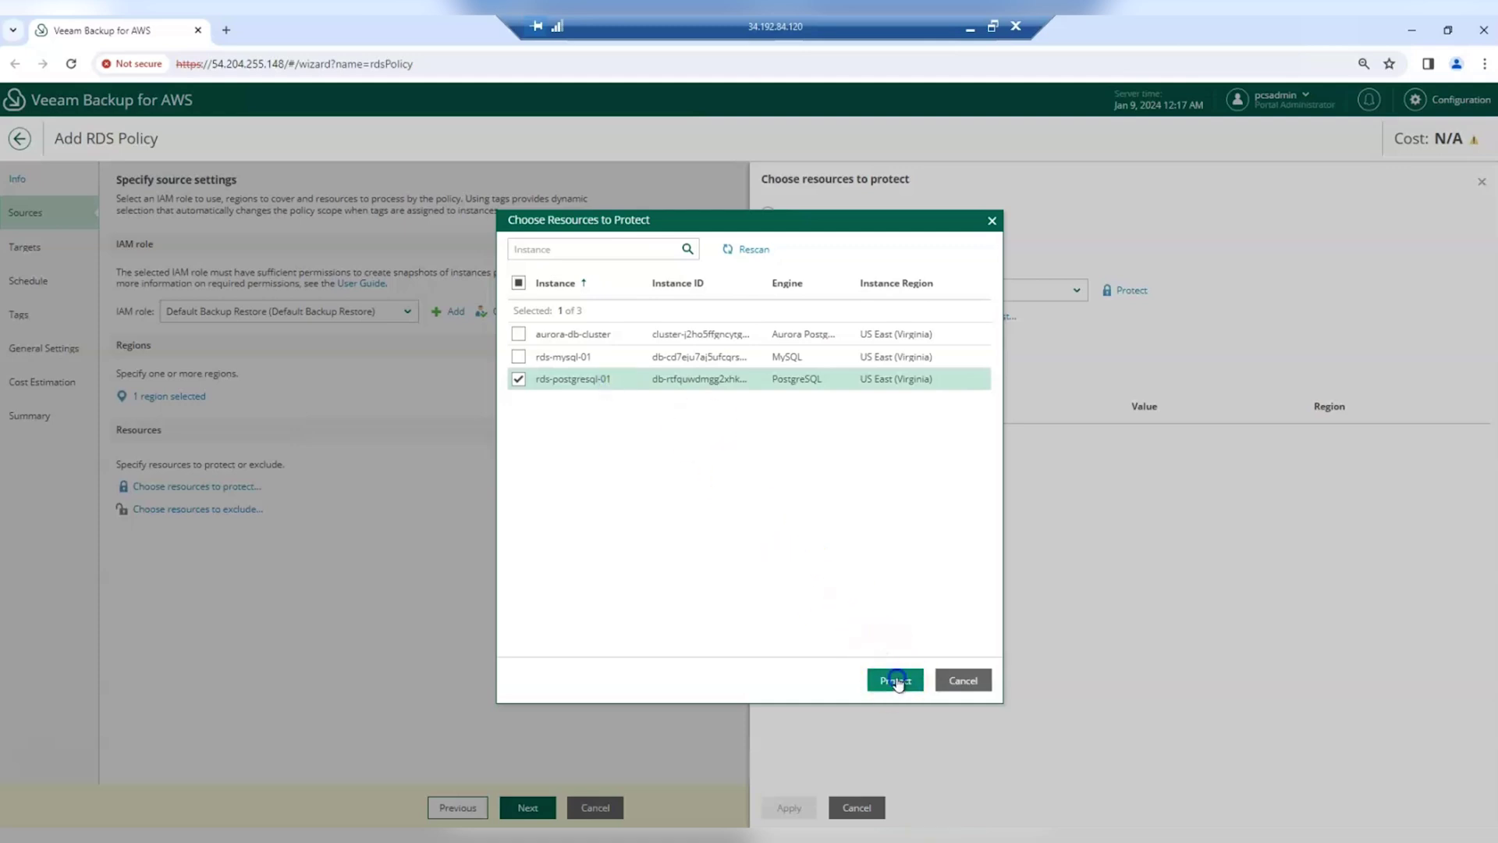
pyautogui.click(896, 680)
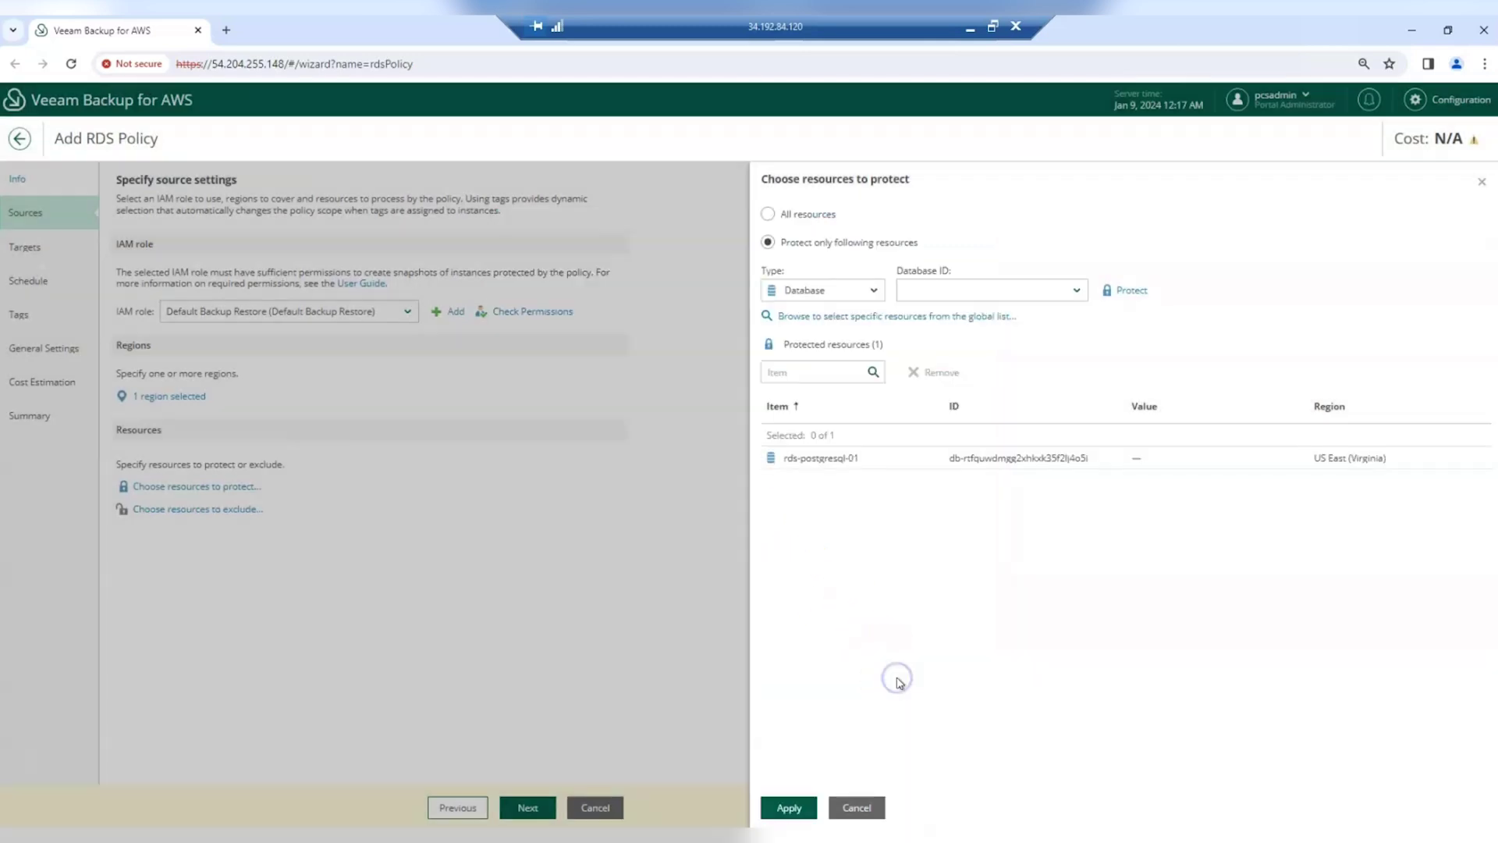
pyautogui.click(790, 808)
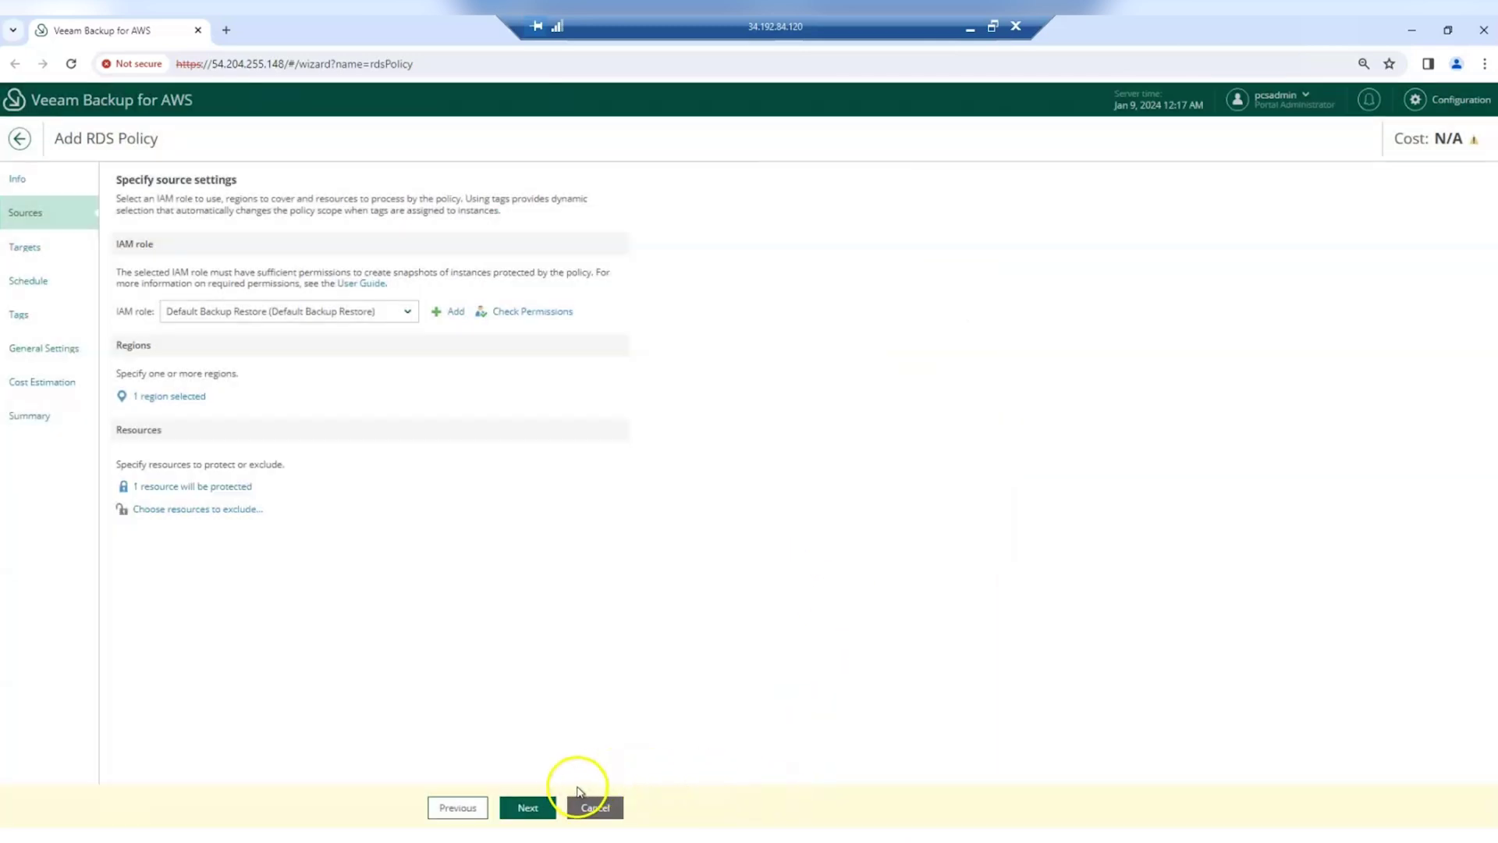
pyautogui.click(541, 805)
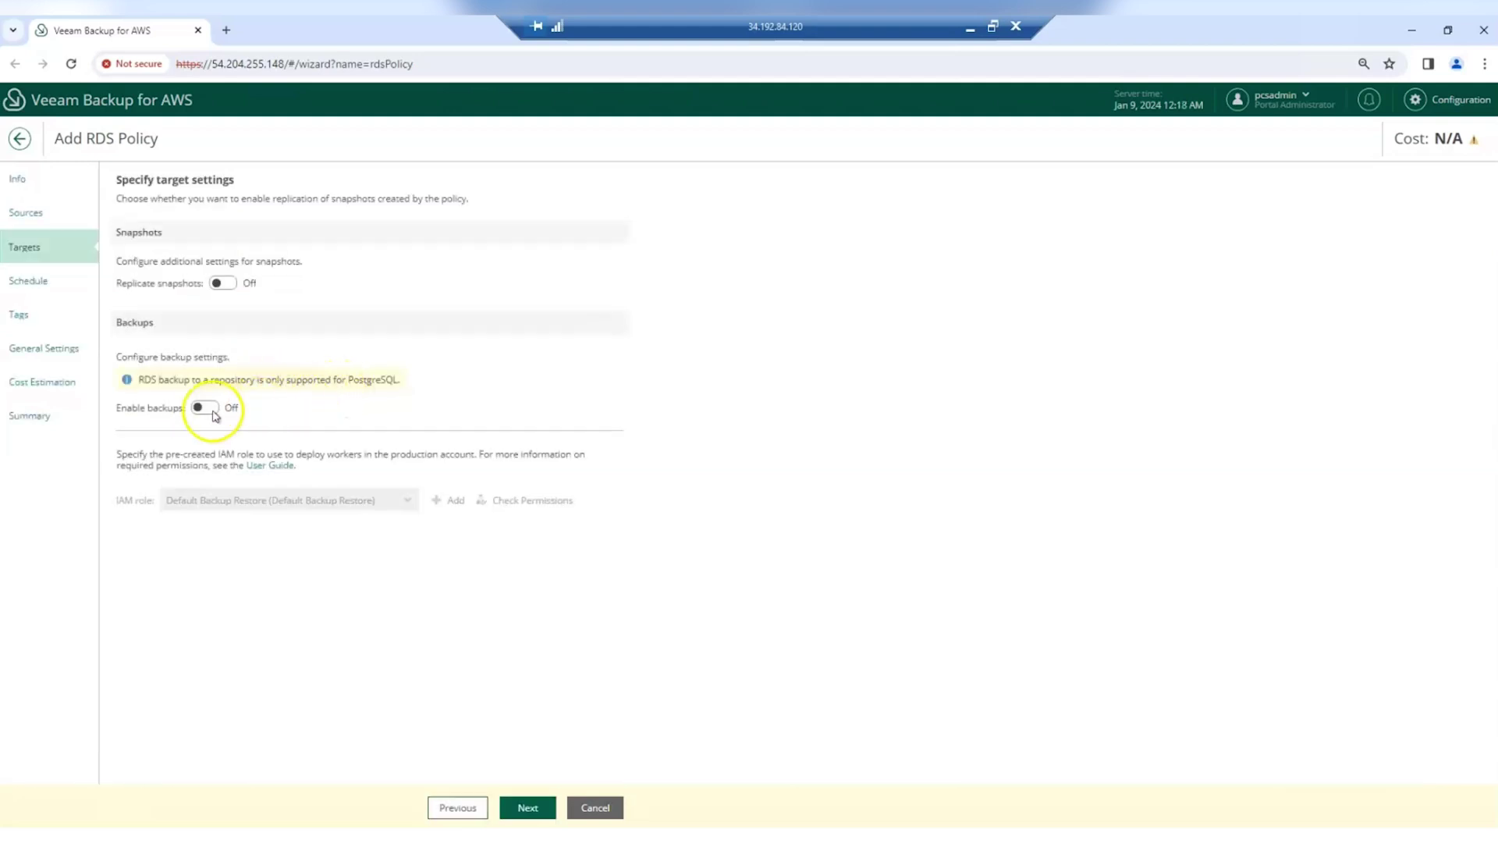
# Enable backups to the Veeam Public Cloud - S3 - USE1 repository, leaving snapshot replication off
pyautogui.click(203, 408)
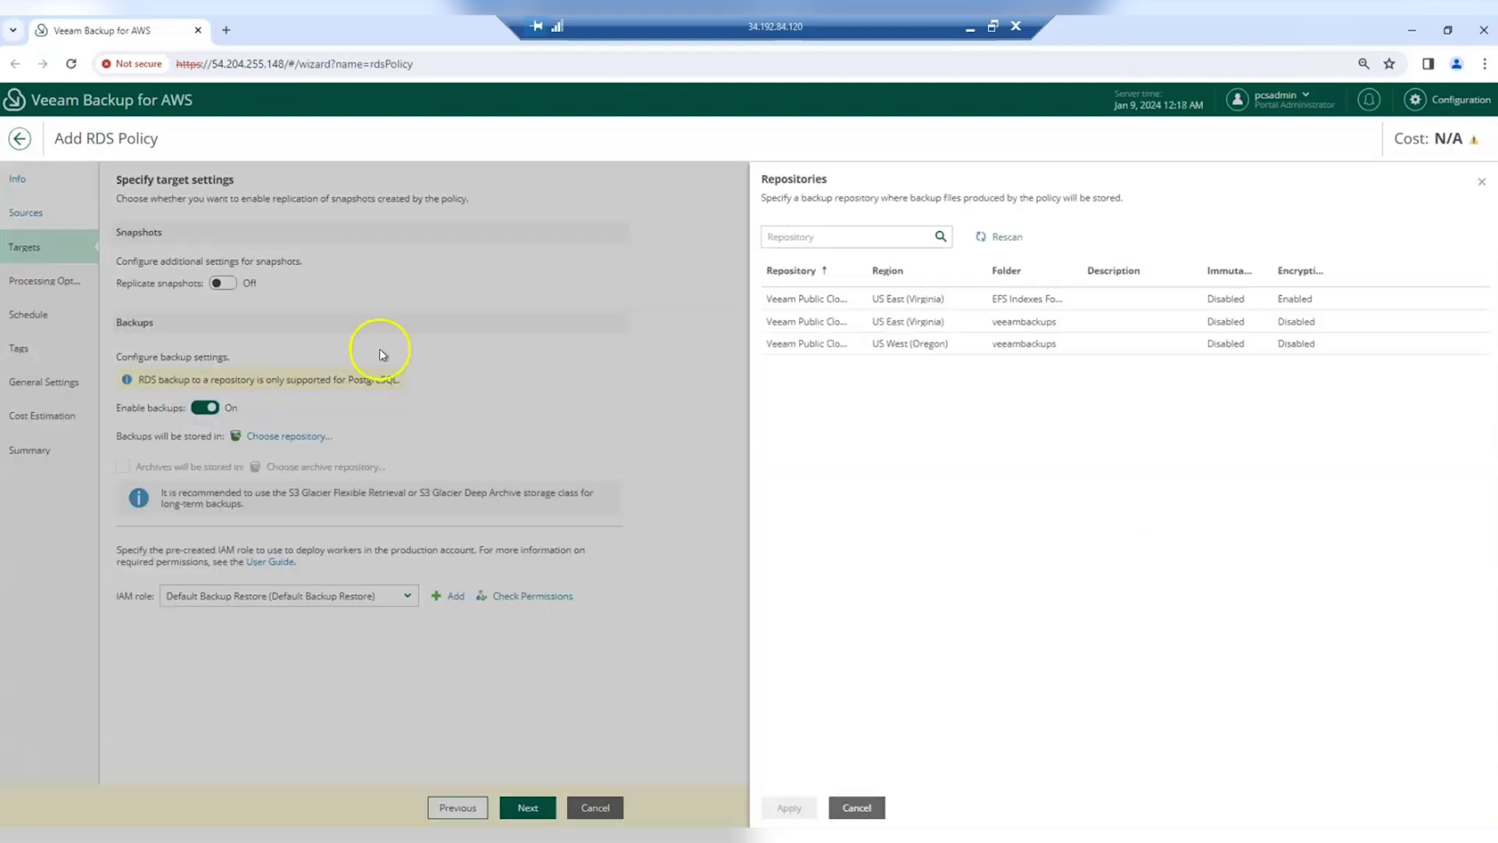
pyautogui.click(803, 316)
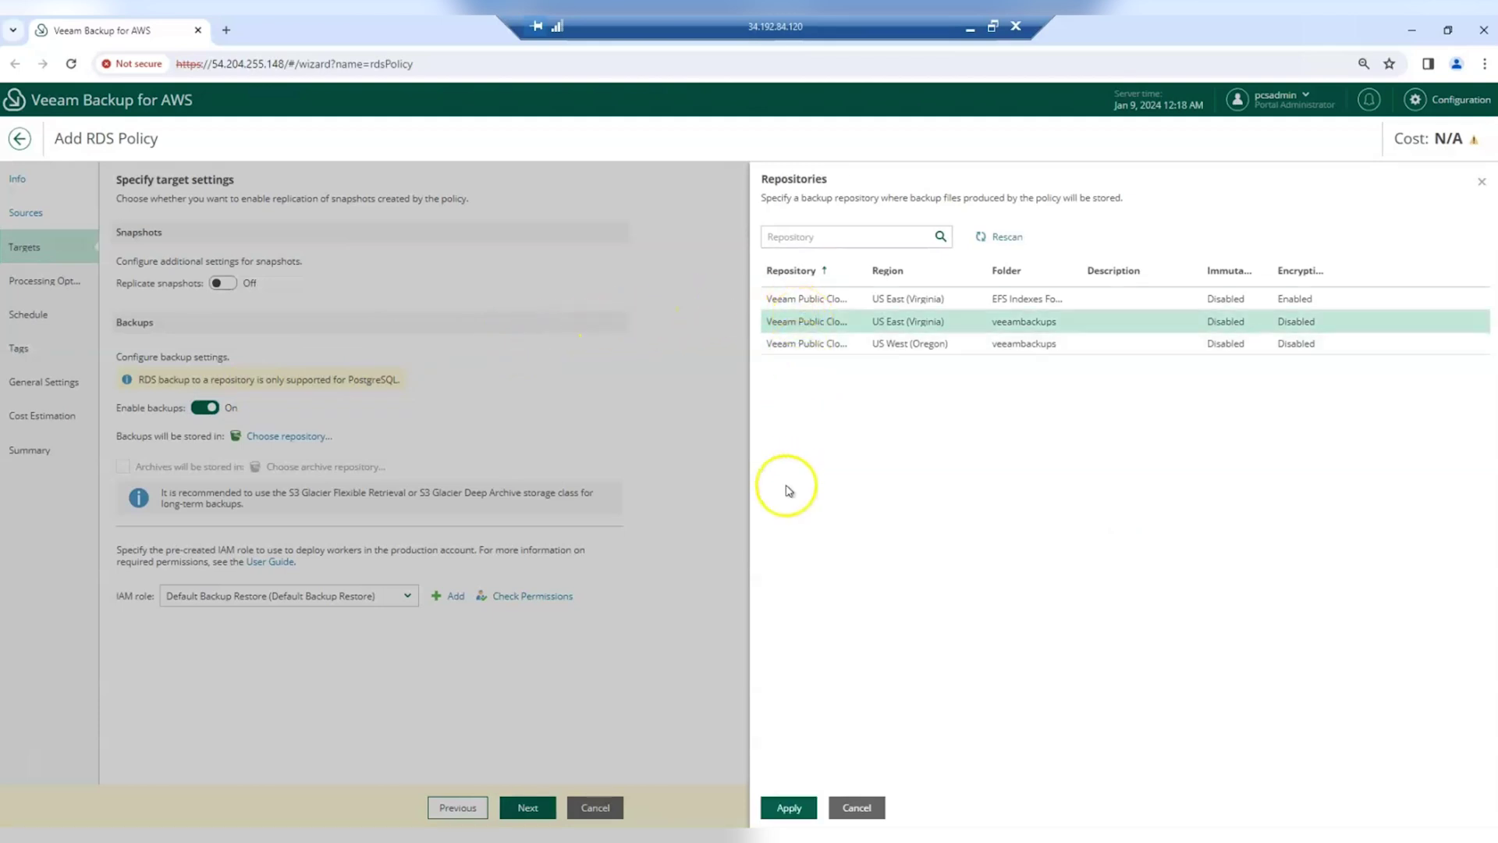
pyautogui.click(783, 807)
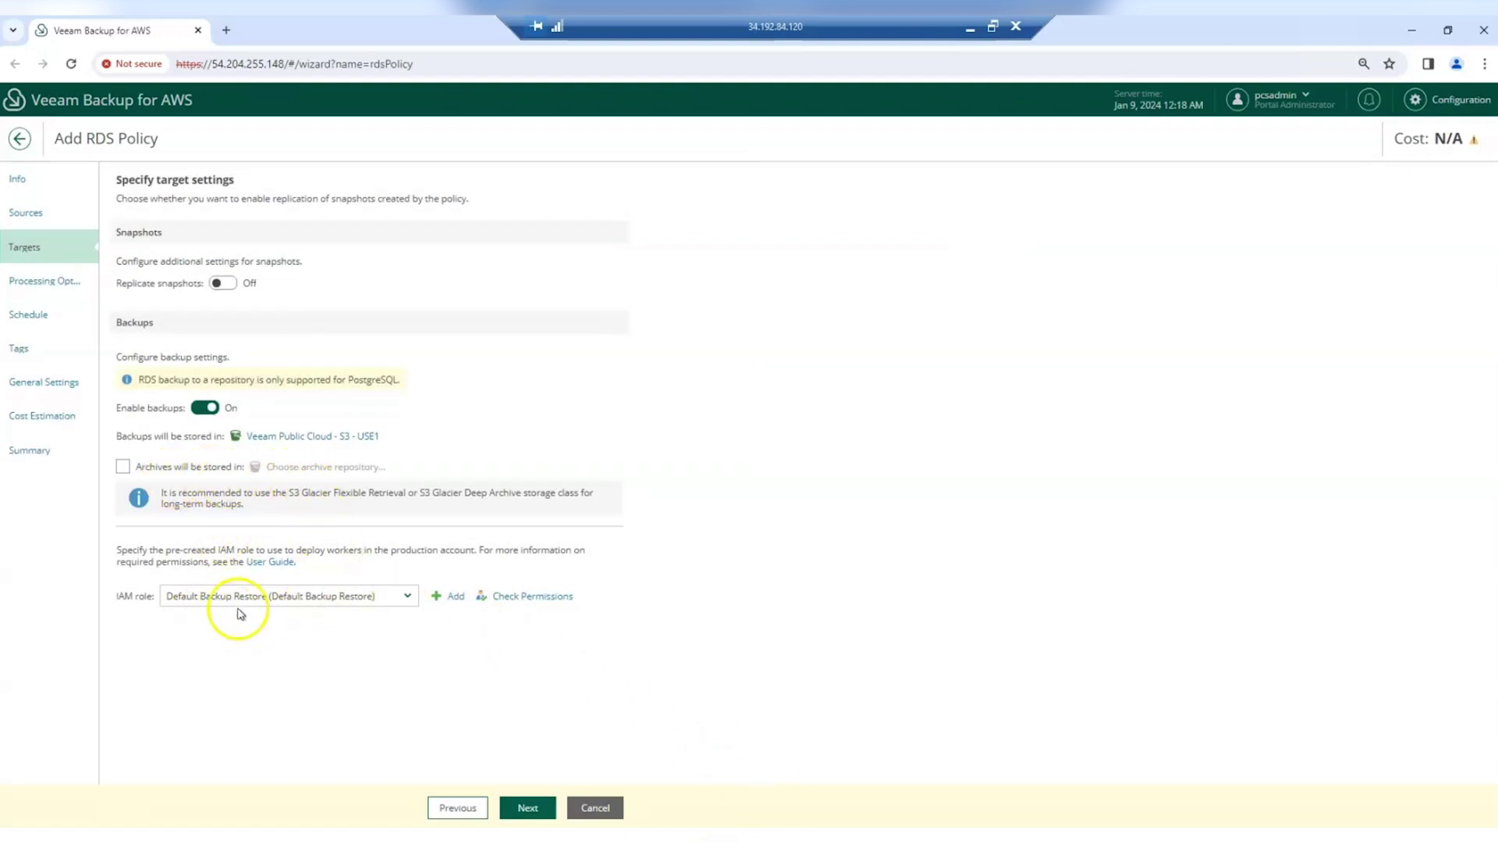
pyautogui.click(525, 802)
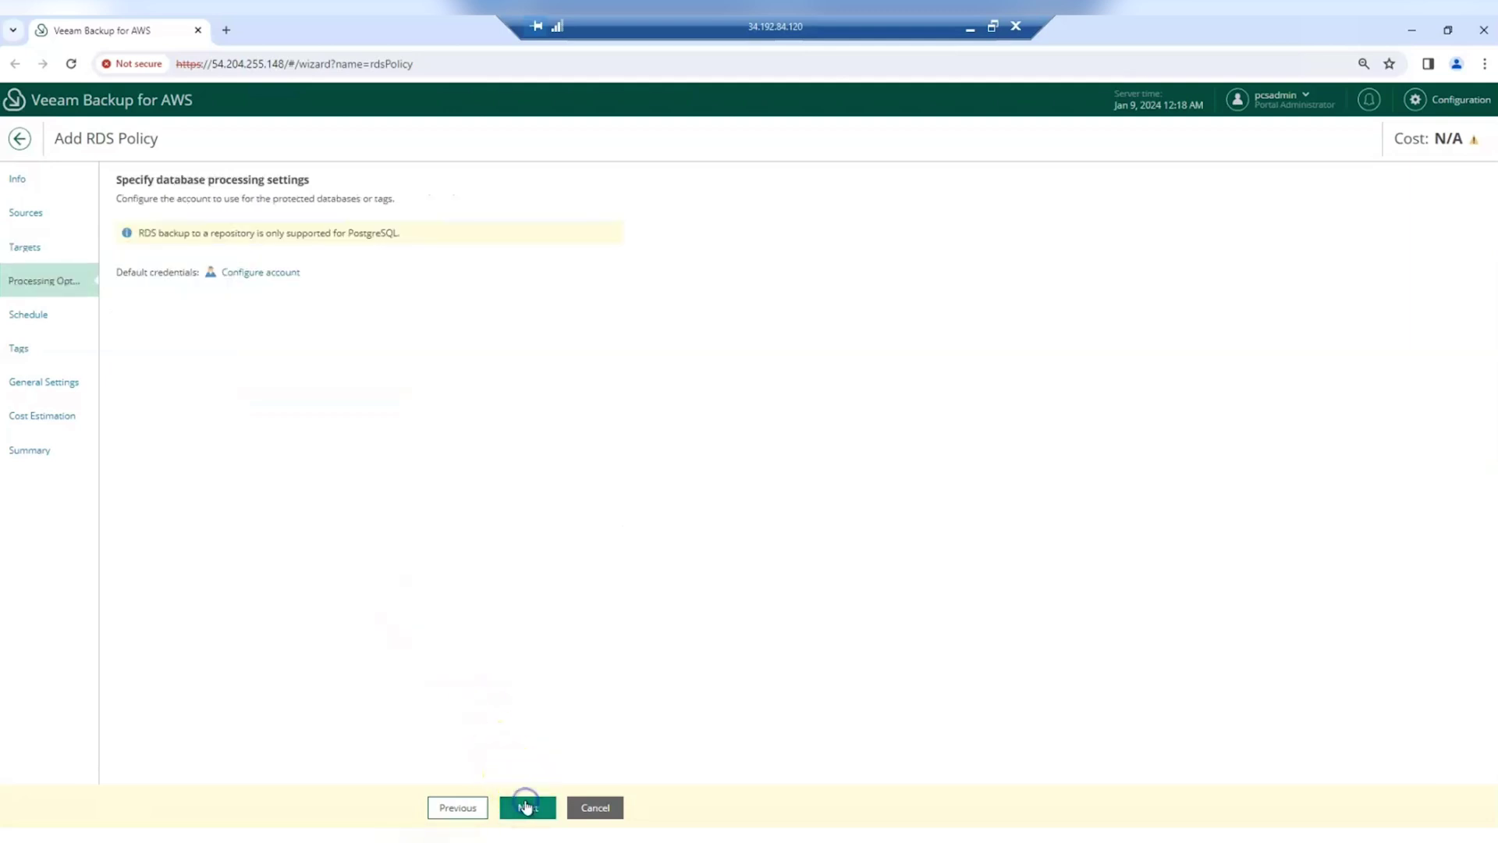
# Enter the admin database account's username and password as default credentials, then continue to scheduling
pyautogui.click(256, 273)
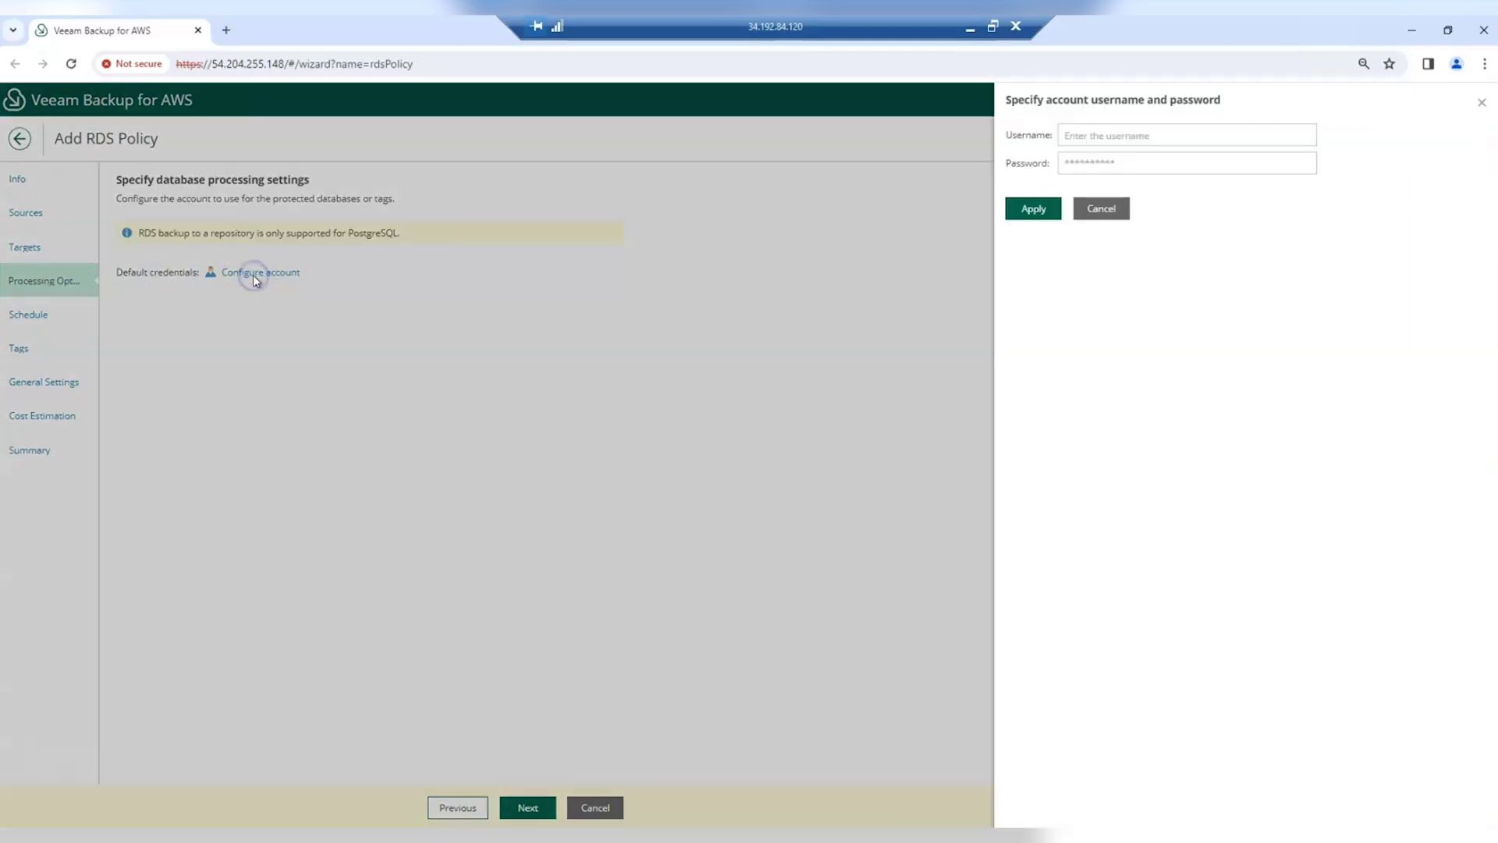
pyautogui.click(1104, 134)
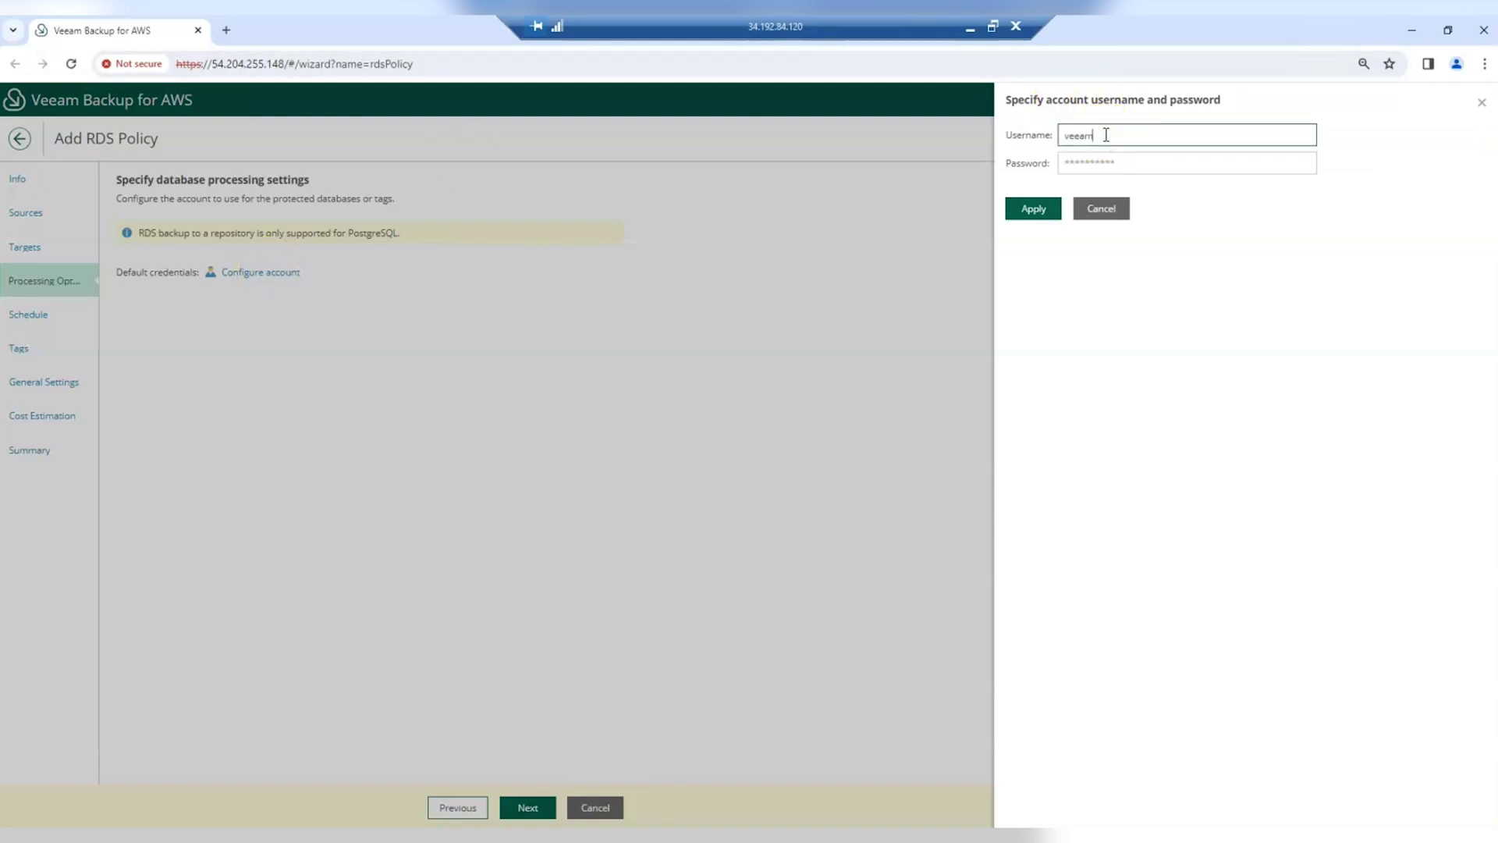
pyautogui.press('Tab')
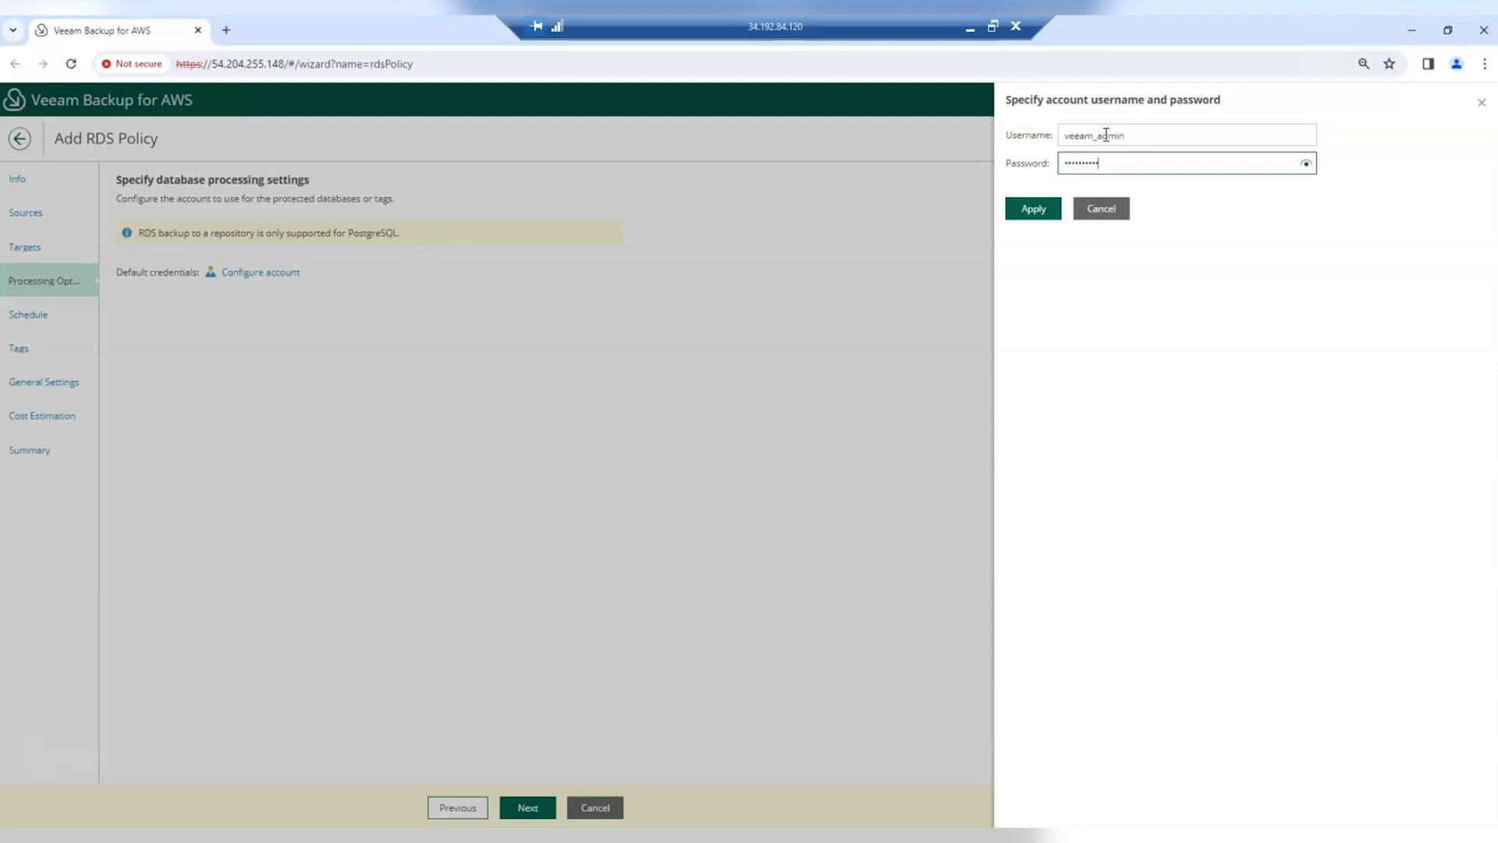
pyautogui.press('Return')
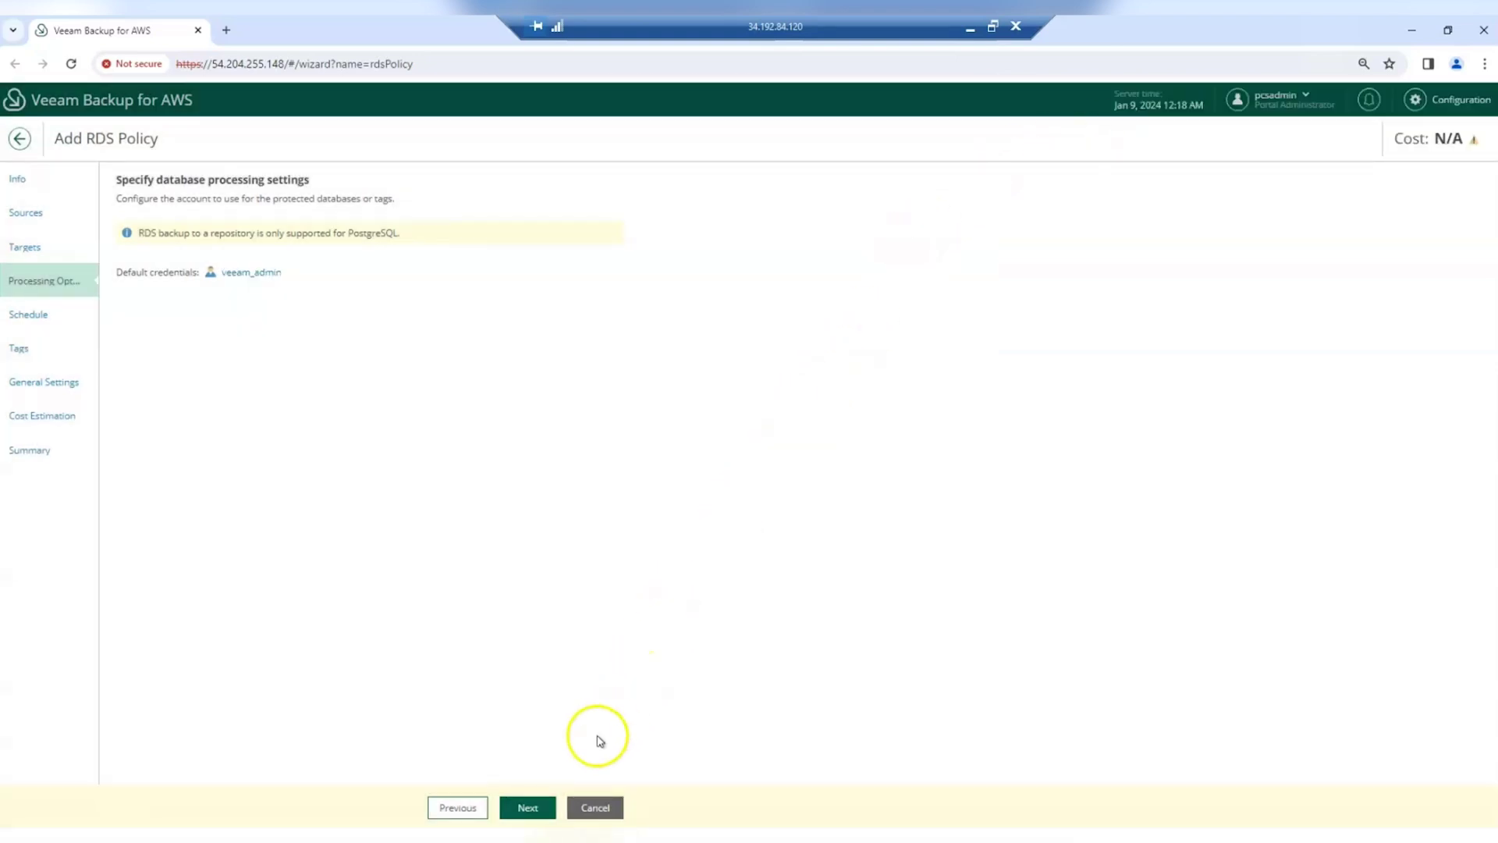
pyautogui.click(541, 805)
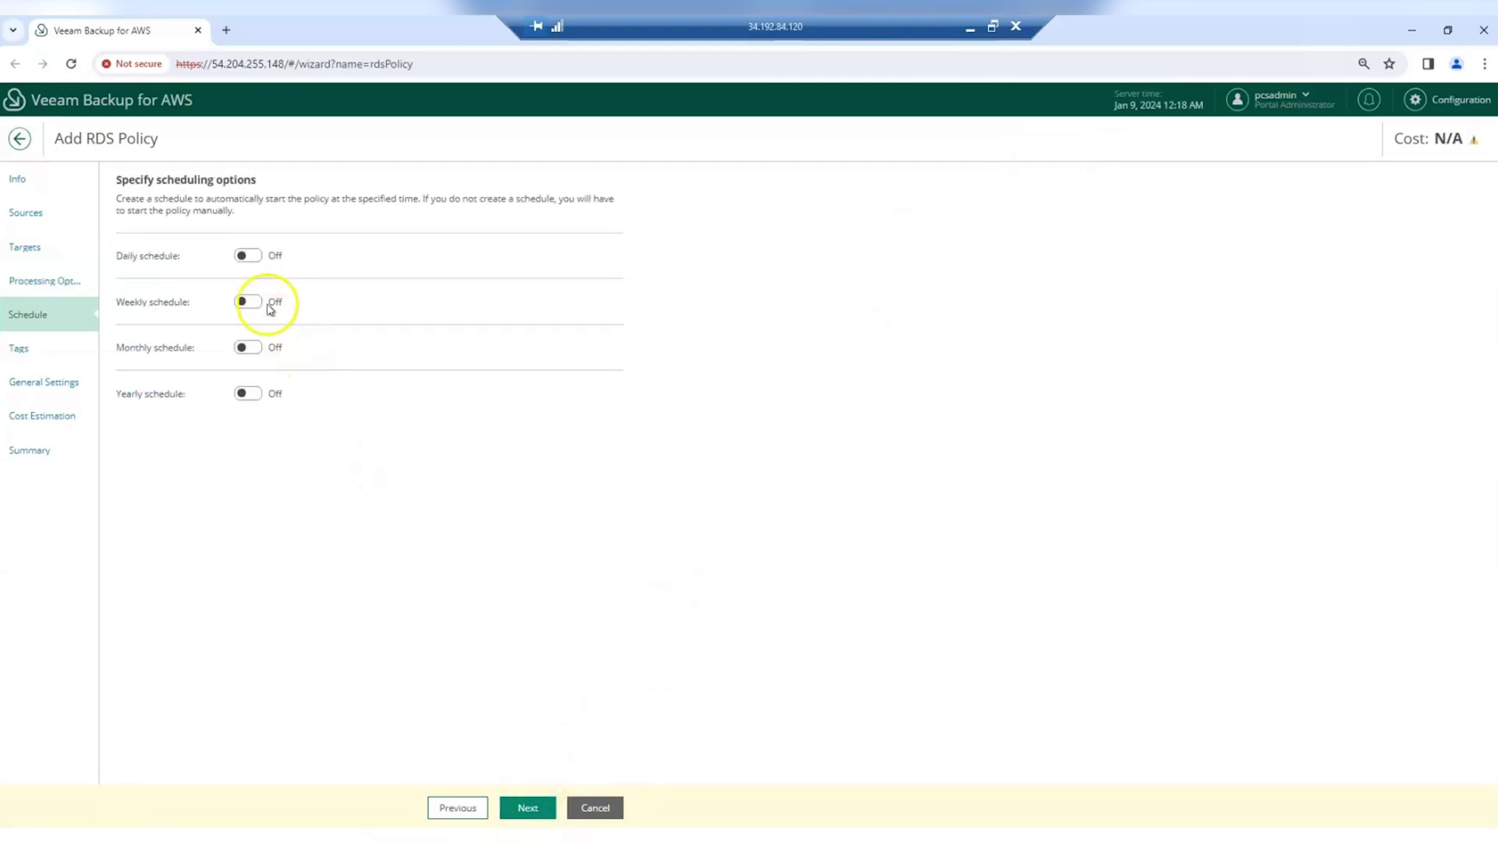
# Enable a daily 6 AM run keeping 24 snapshots and 14 days of backups
pyautogui.click(248, 256)
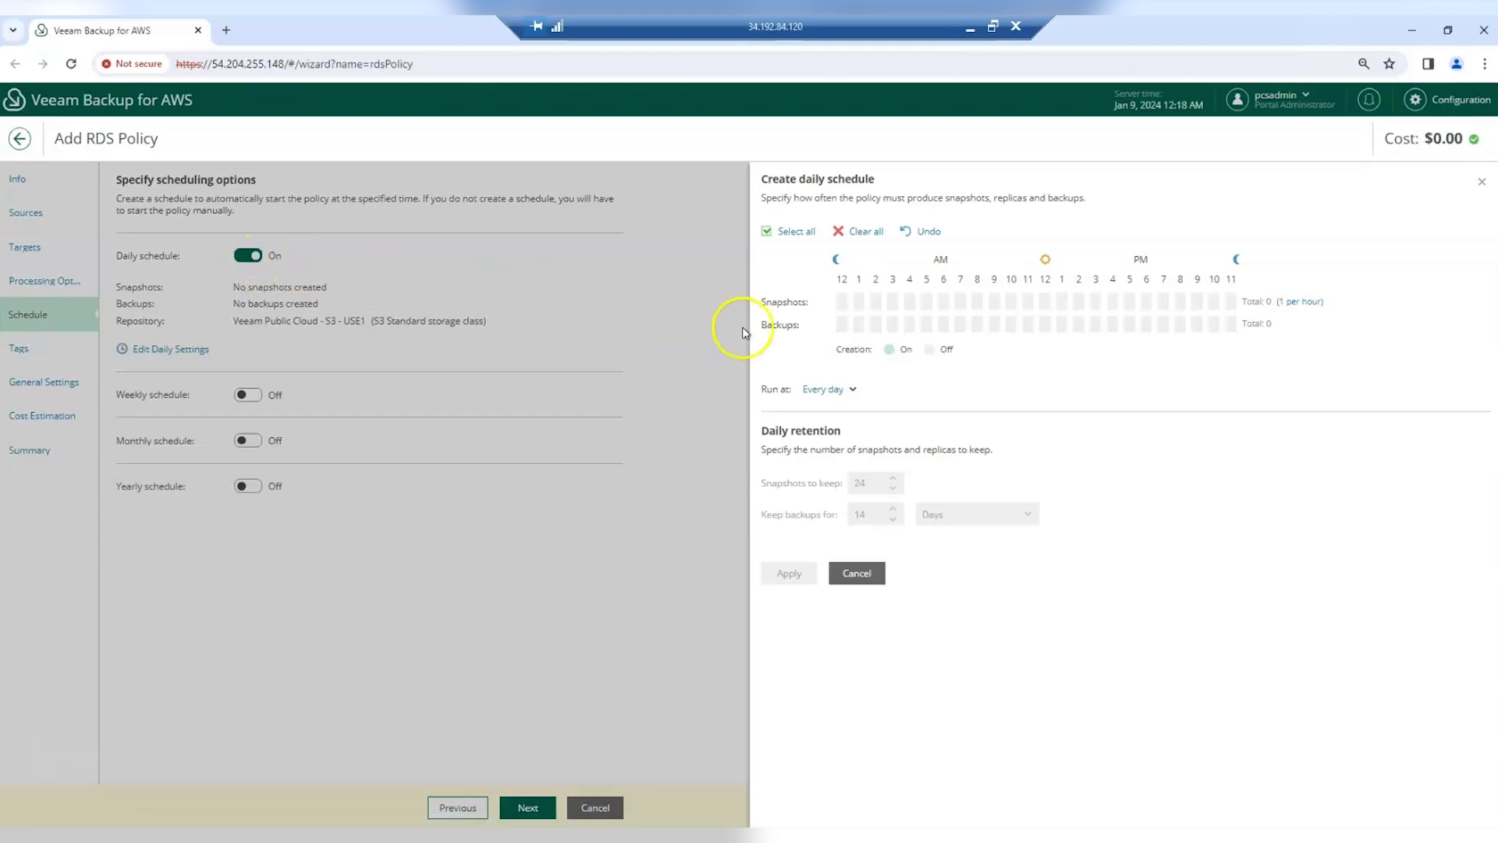
pyautogui.click(941, 323)
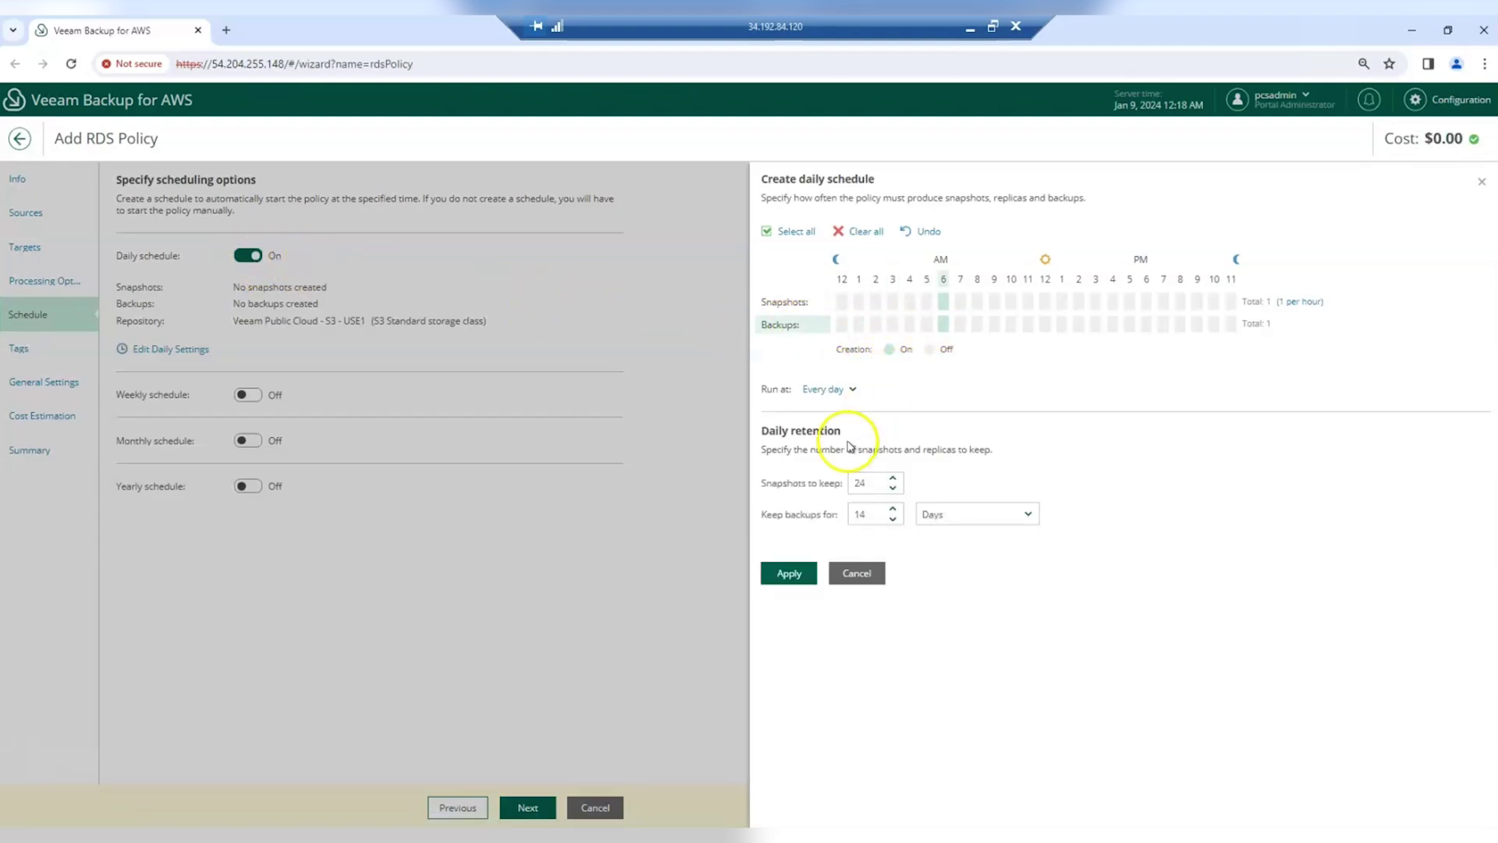
pyautogui.click(790, 573)
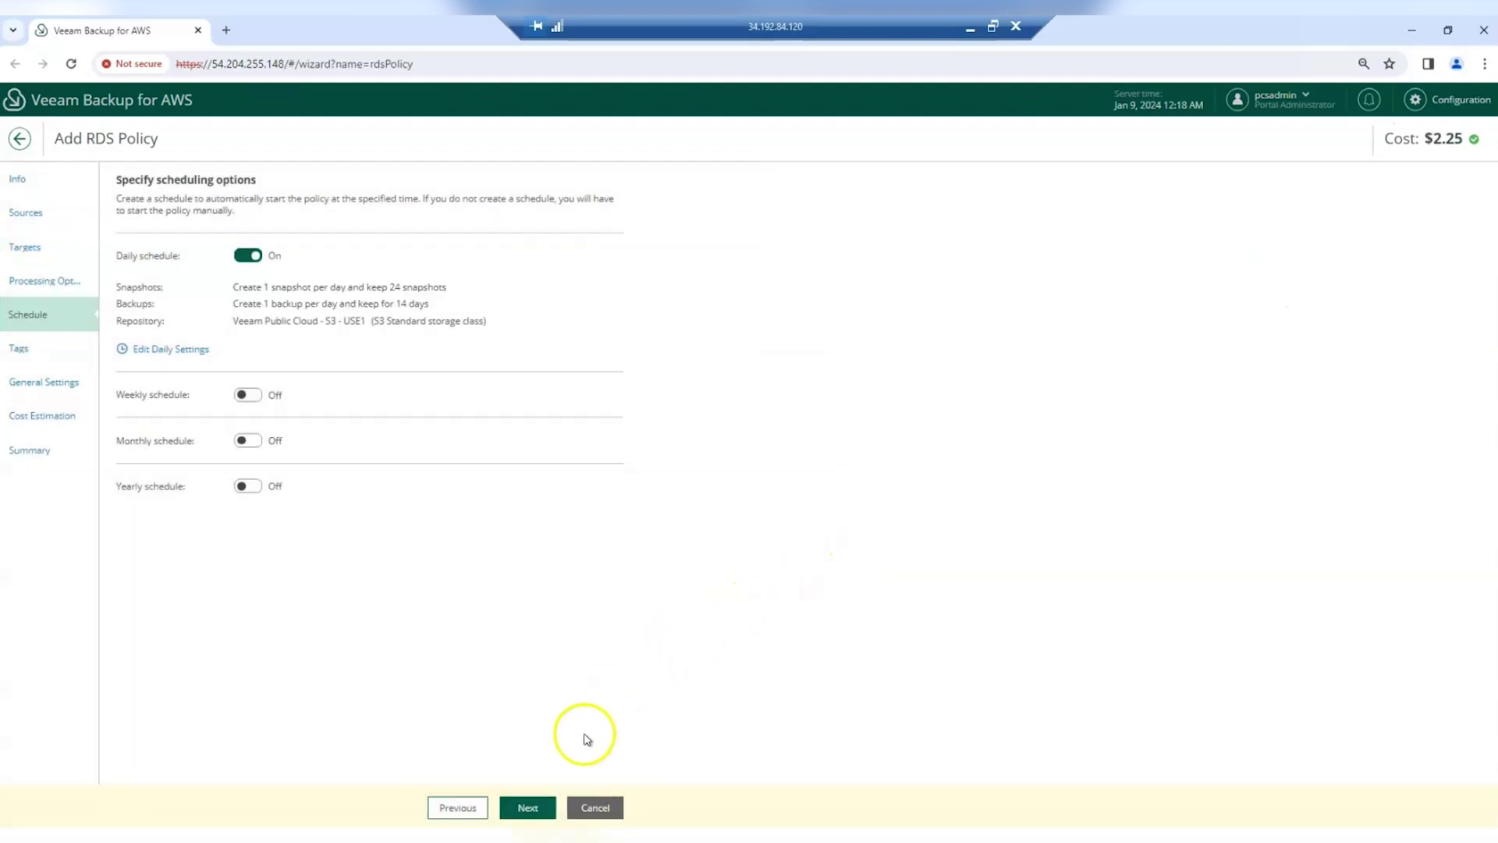
pyautogui.click(539, 806)
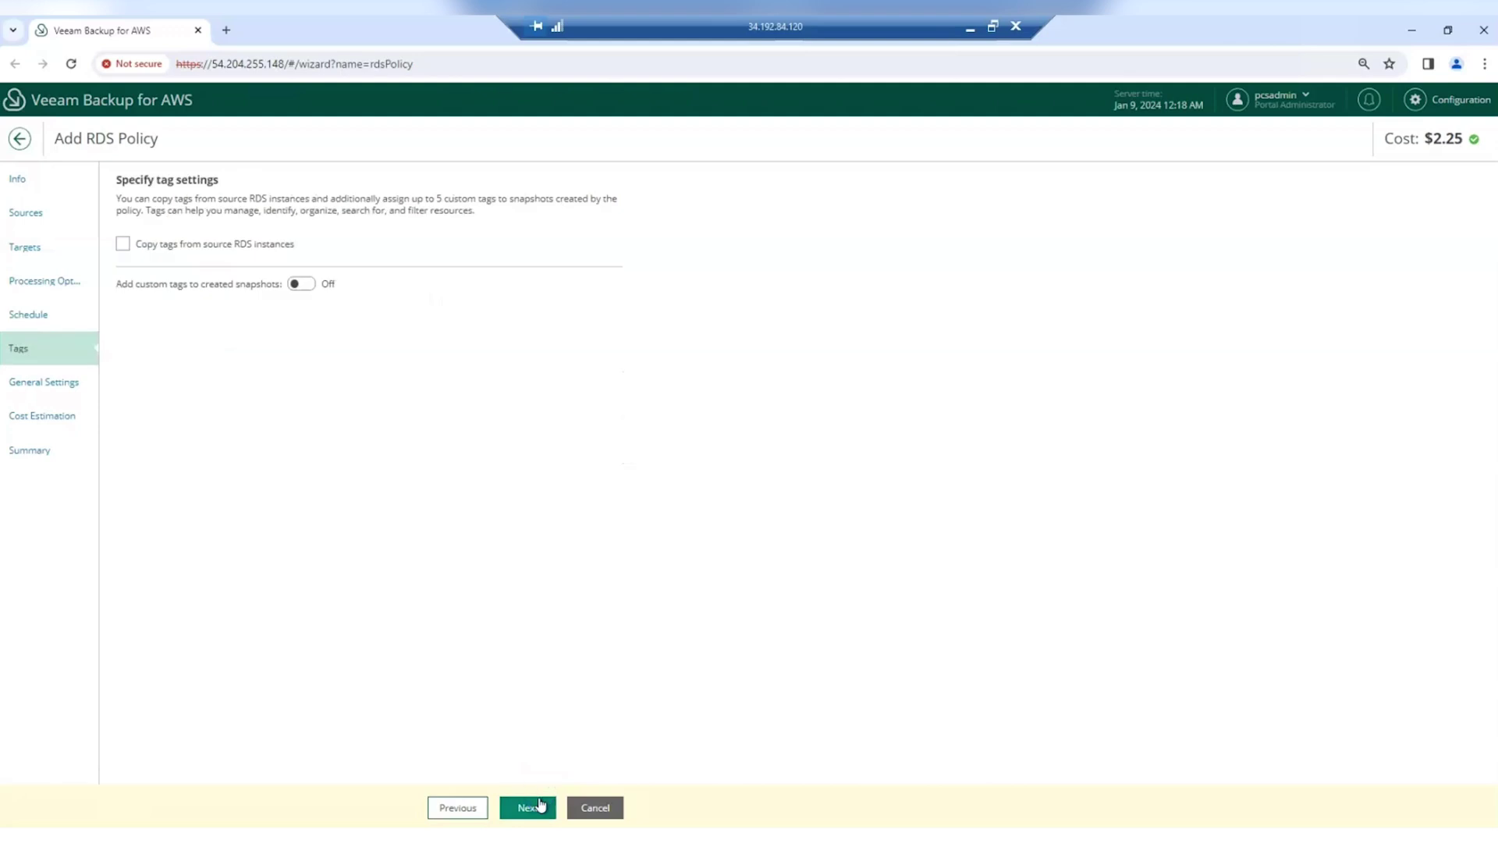
# Accept the default Tags and General Settings to reach the $2.25 monthly cost estimate
pyautogui.click(540, 805)
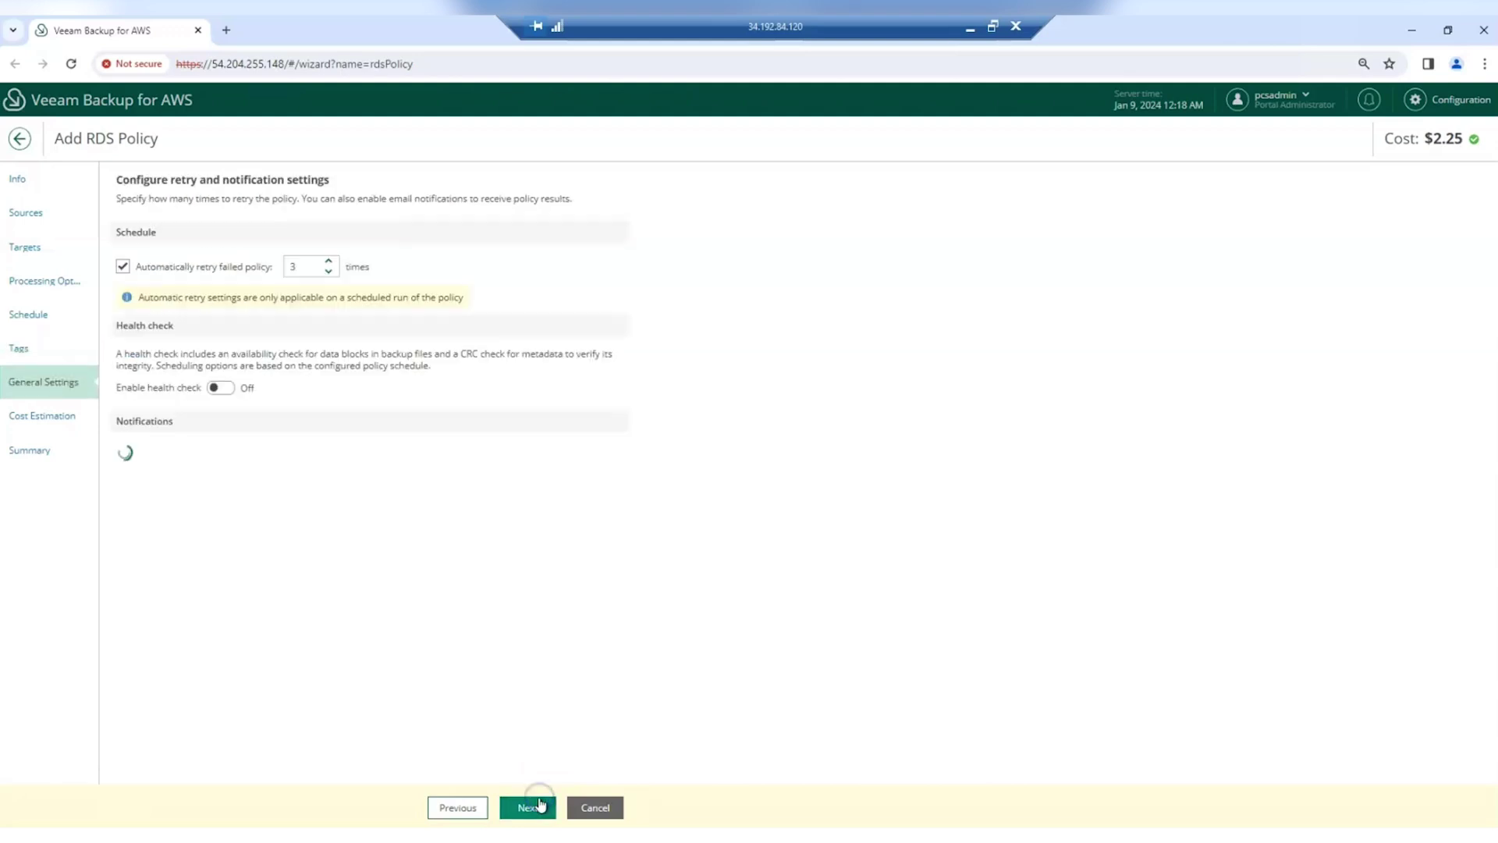
pyautogui.click(539, 804)
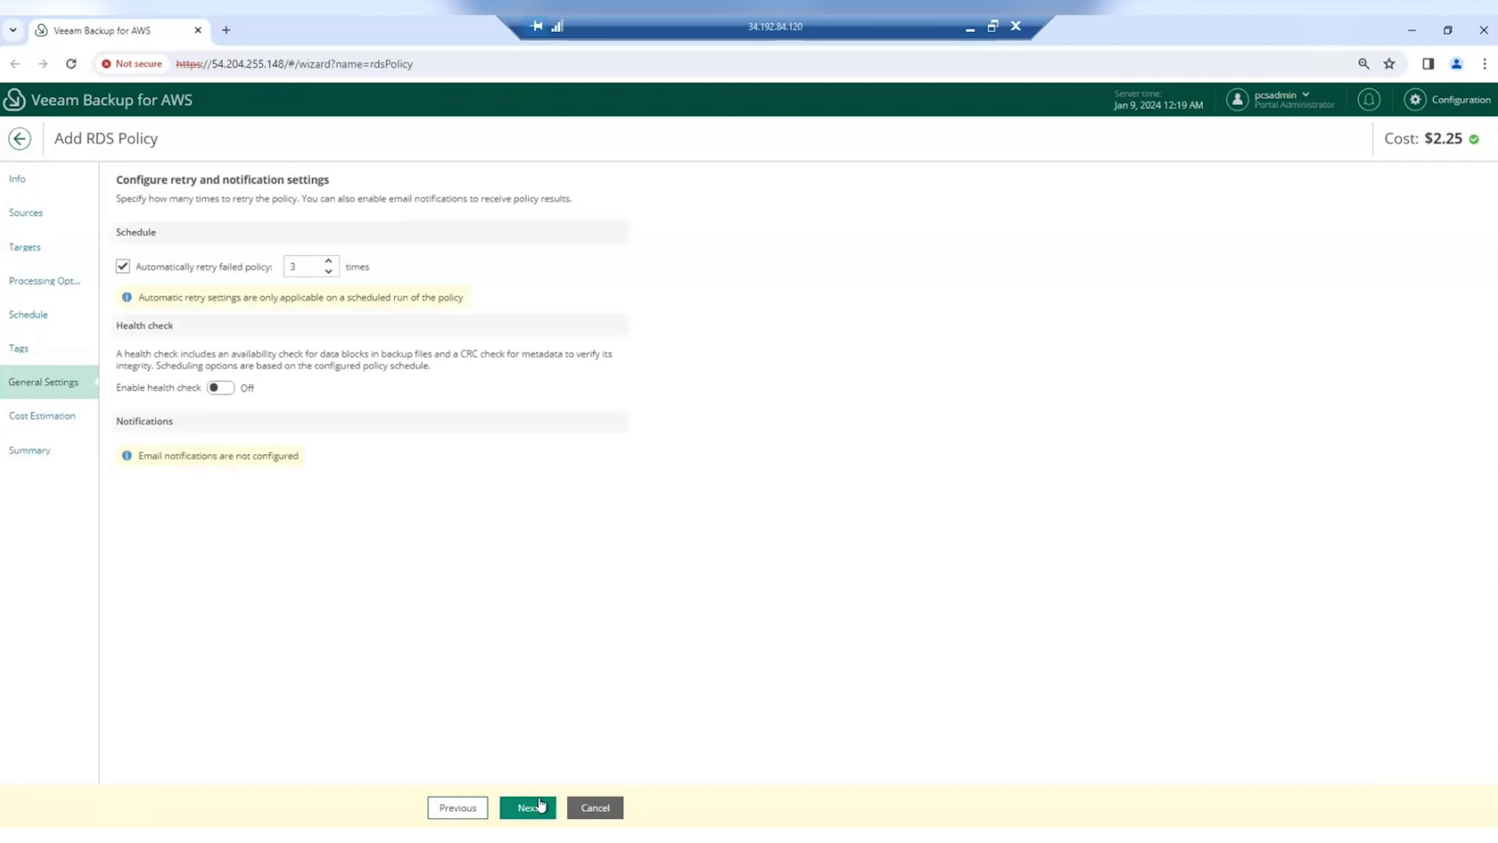
pyautogui.click(540, 804)
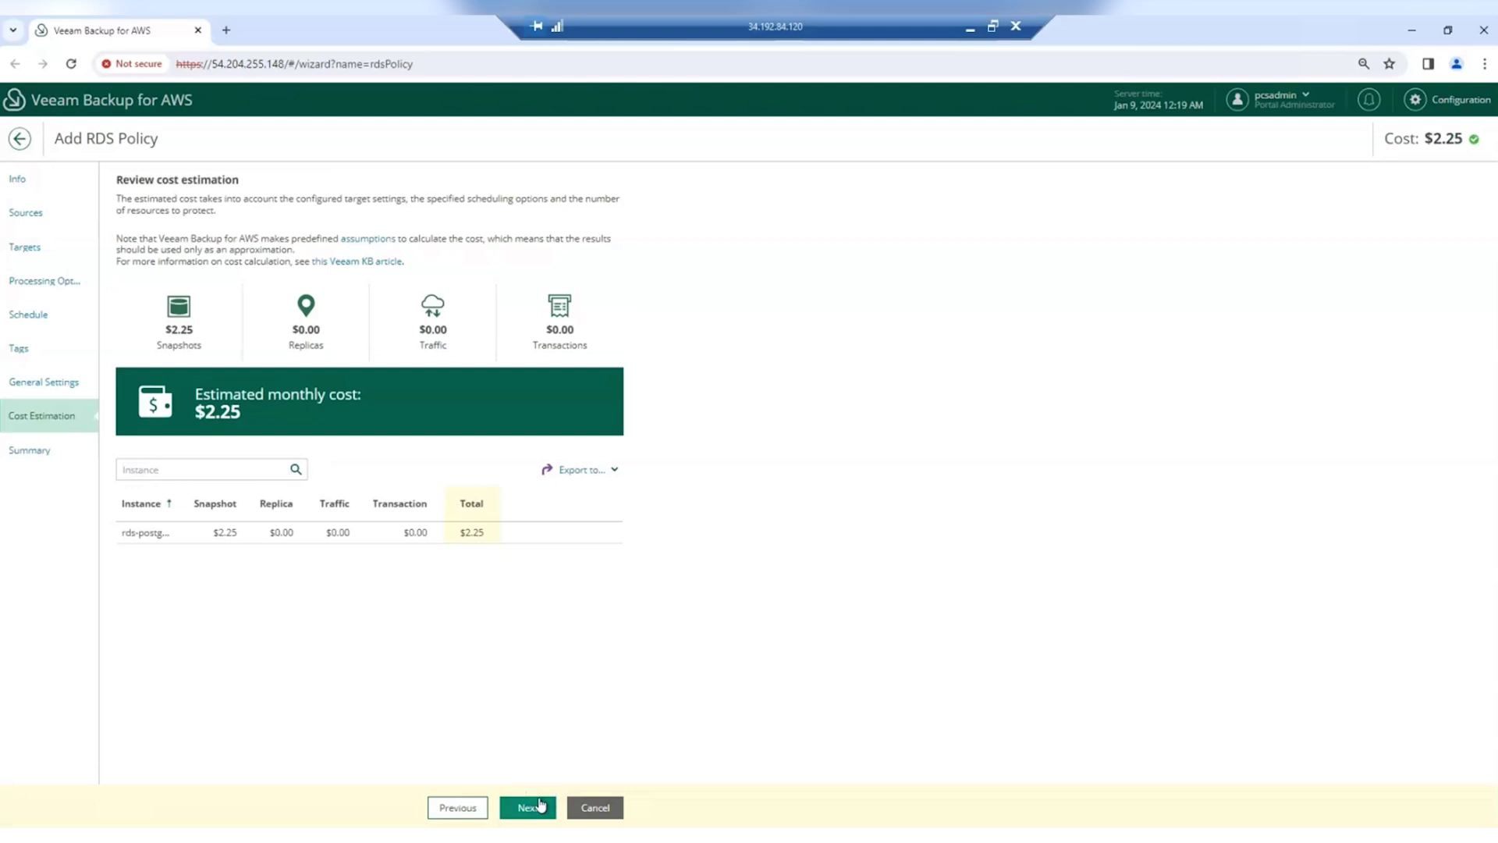
# View the LP2024 summary, then cancel the wizard and discard the policy
pyautogui.click(538, 806)
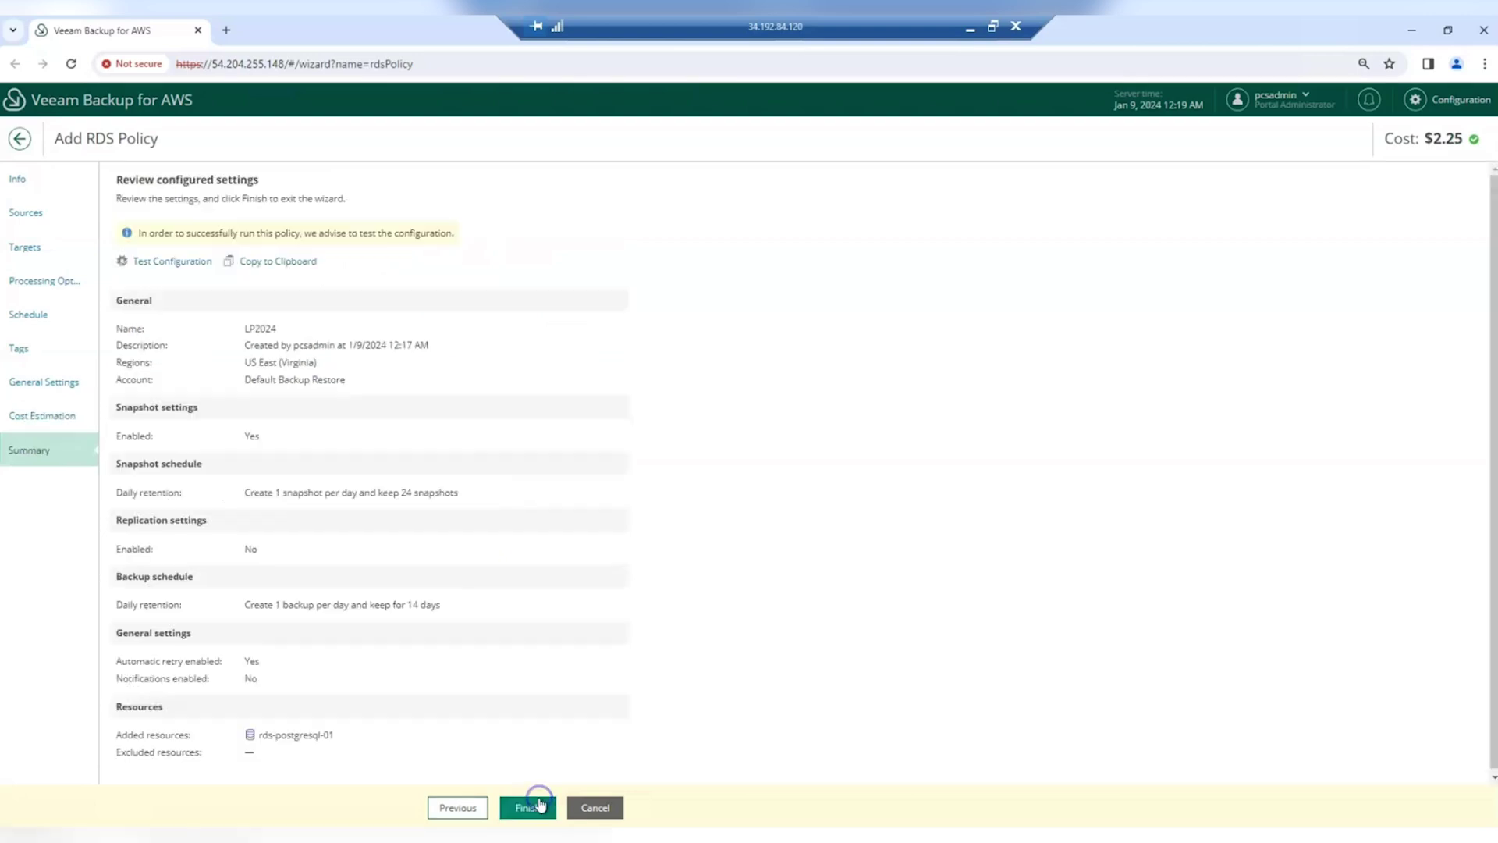
pyautogui.click(593, 807)
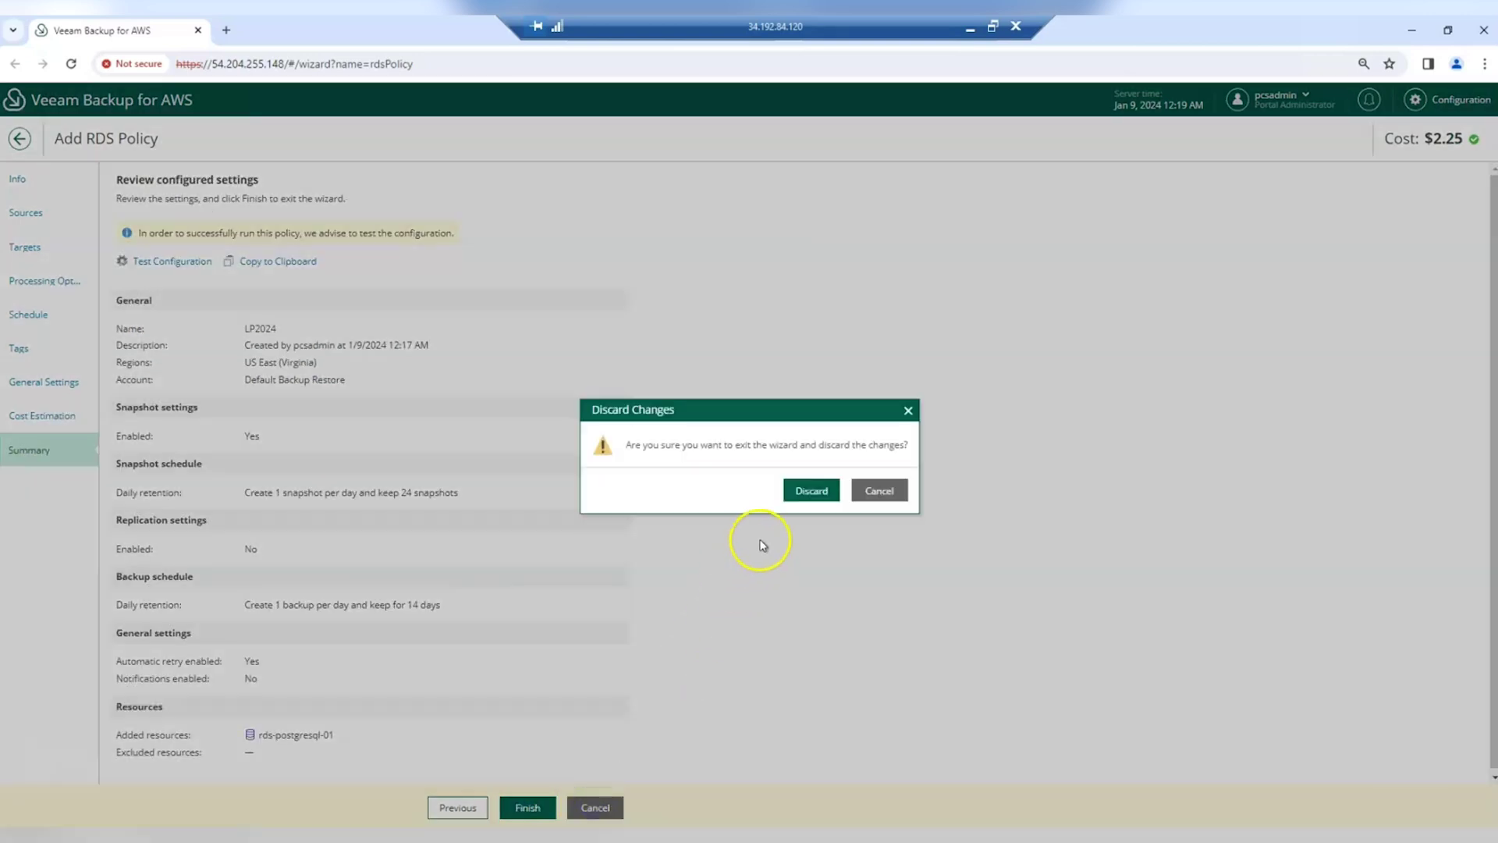
pyautogui.click(806, 493)
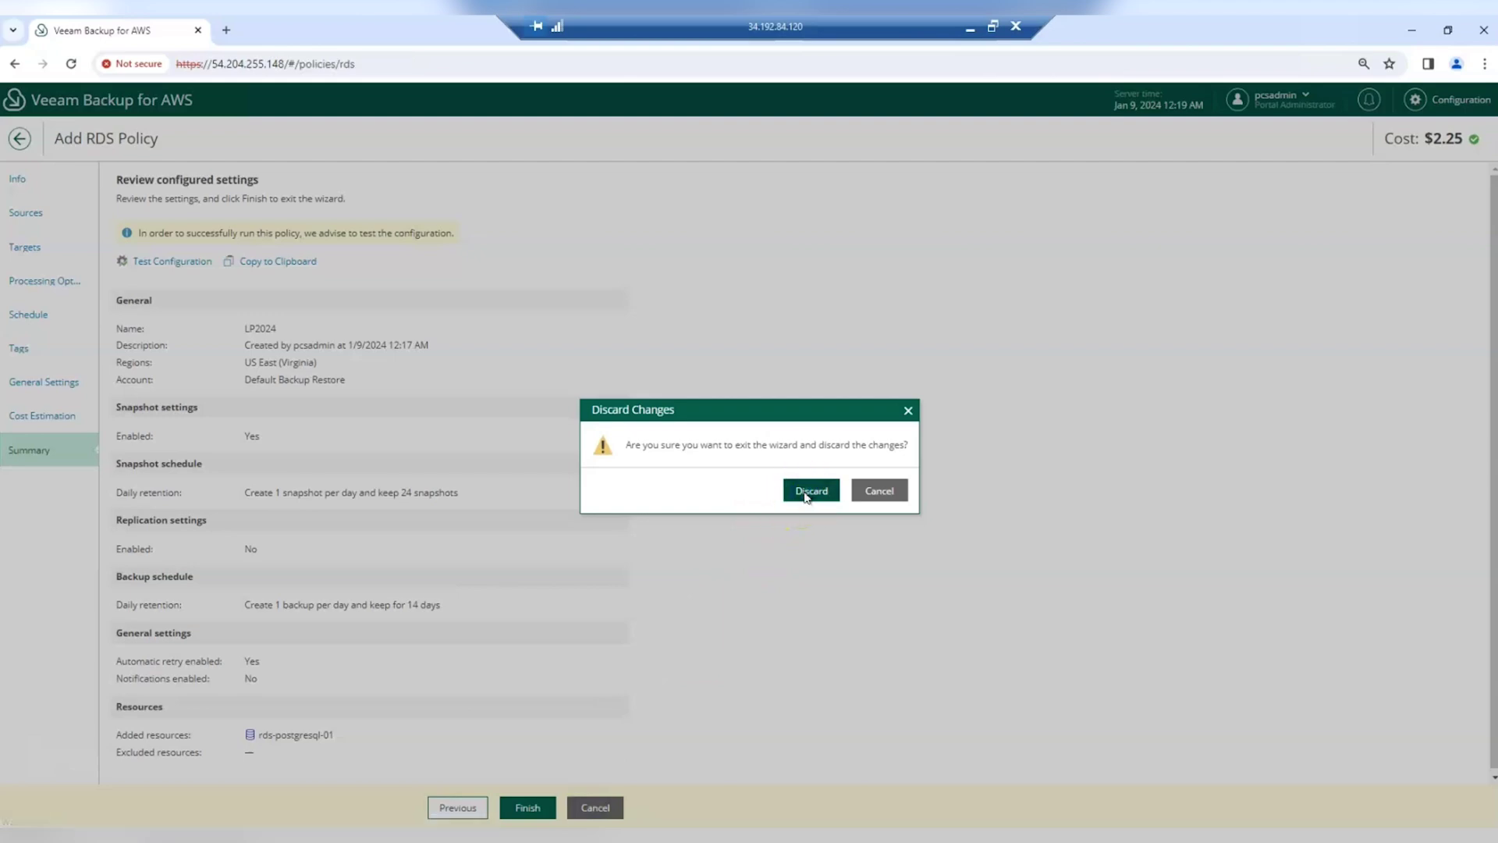